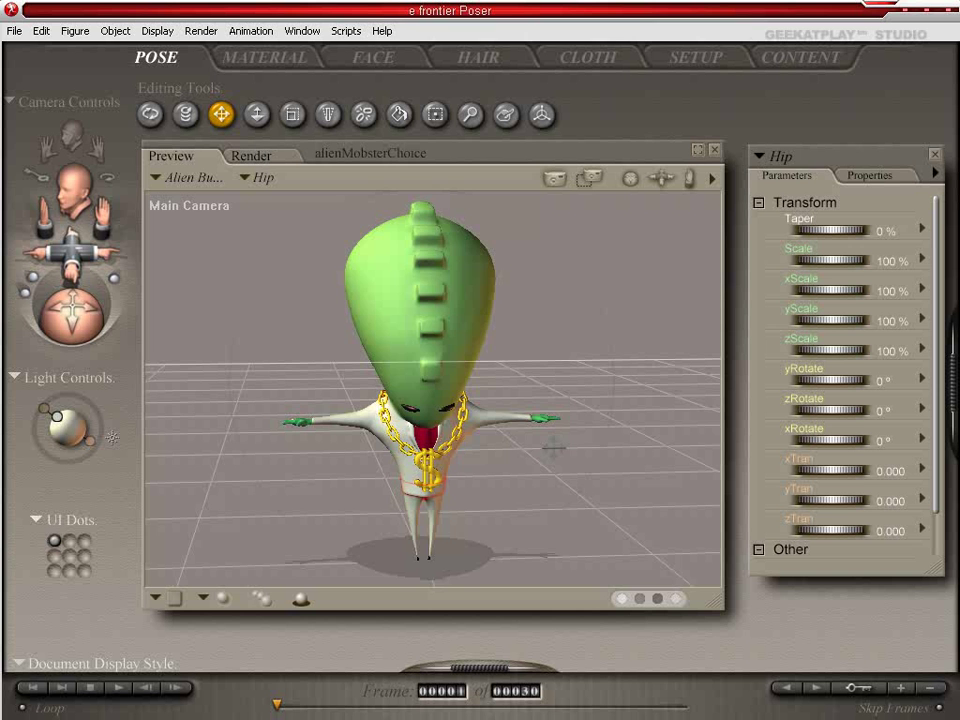
- Drag the trackball to turn the Main Camera slightly around the alien figure
middle_drag(553, 447, 521, 454)
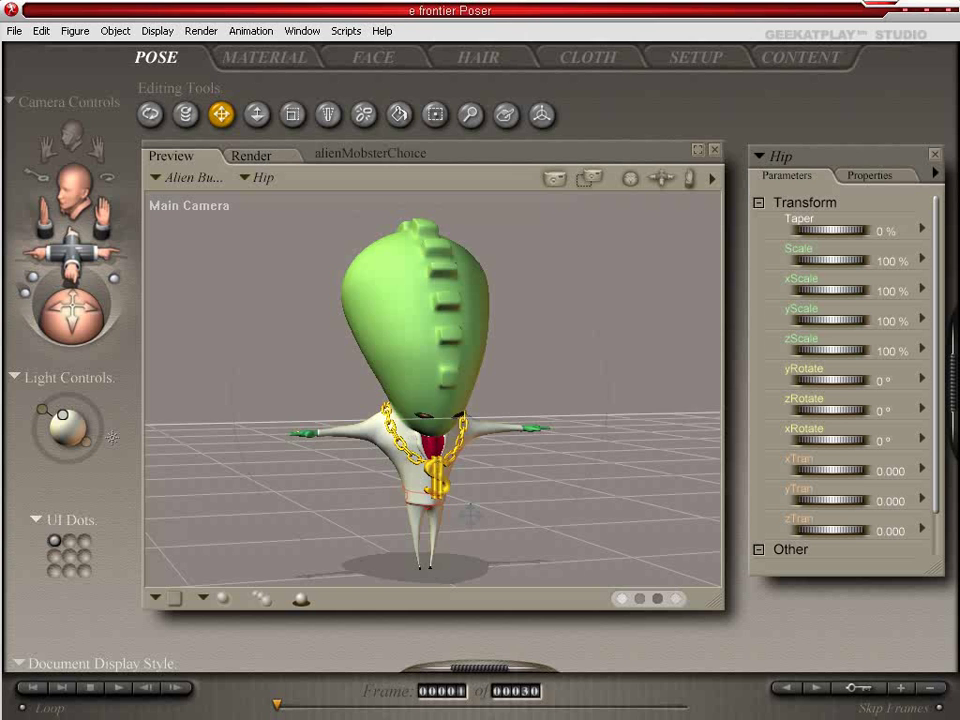
- Launch the Walk Designer and toggle Walk/Stop repeatedly to preview the default walk cycle
click(305, 32)
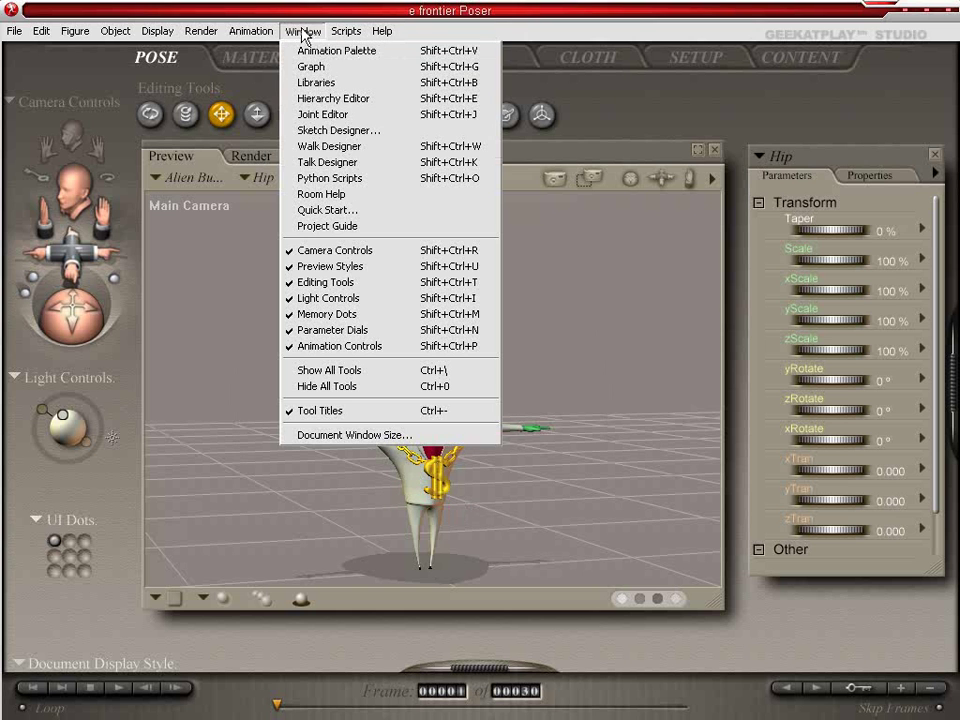
click(326, 149)
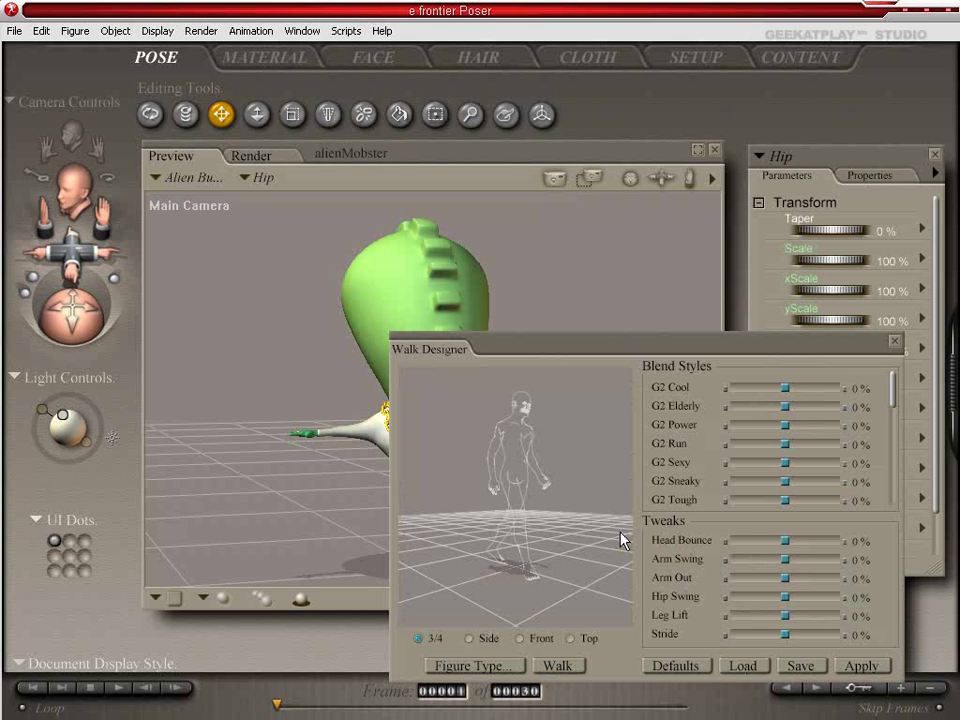
click(557, 666)
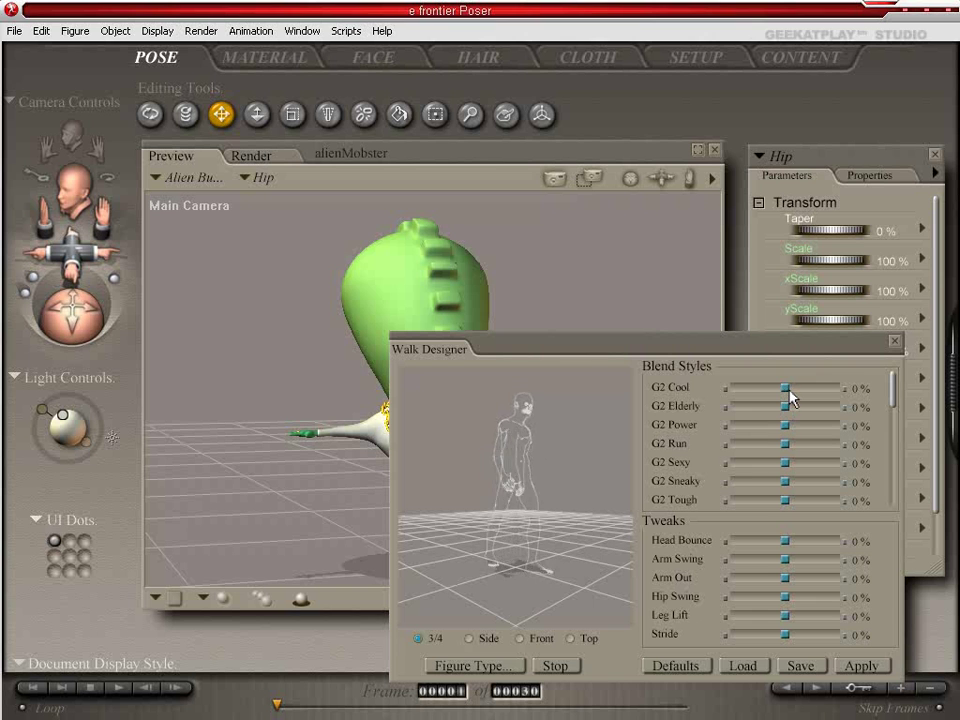
click(556, 666)
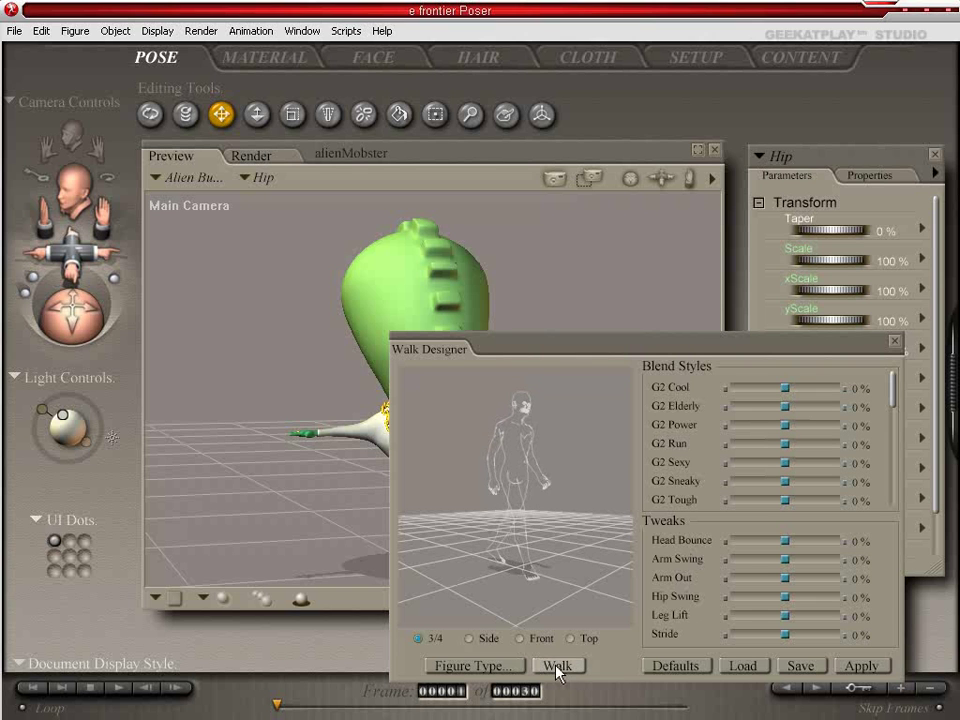
click(557, 666)
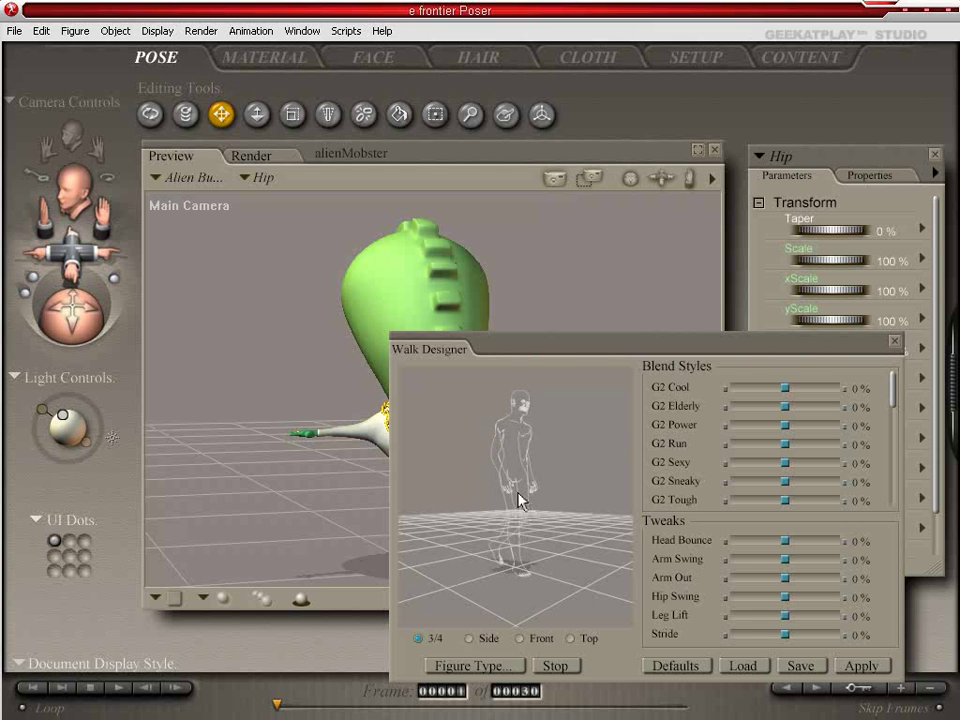
click(555, 666)
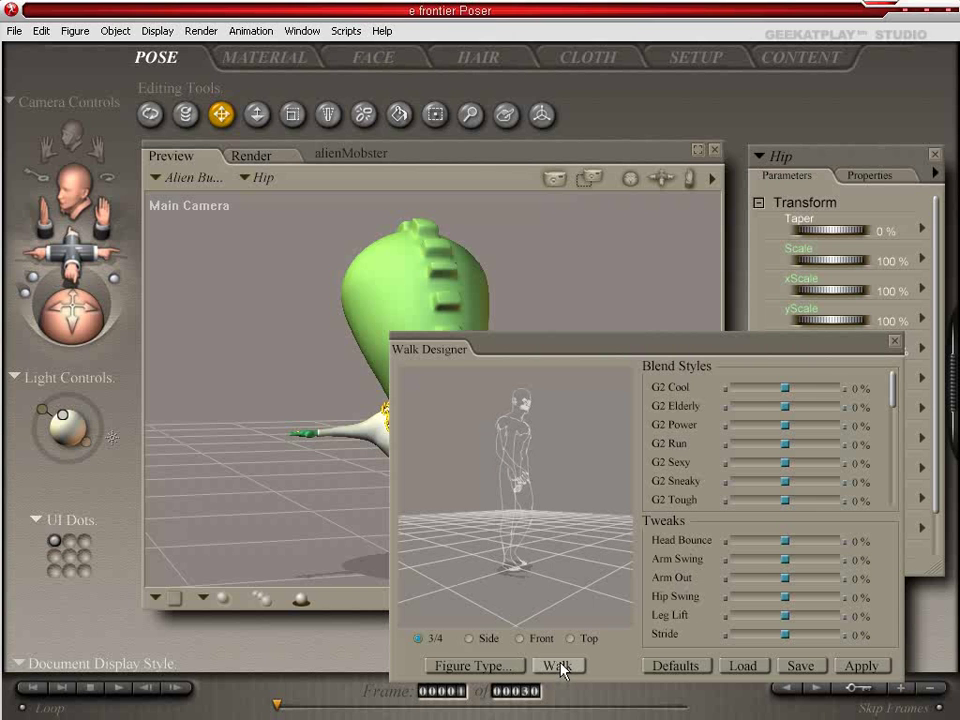
click(558, 666)
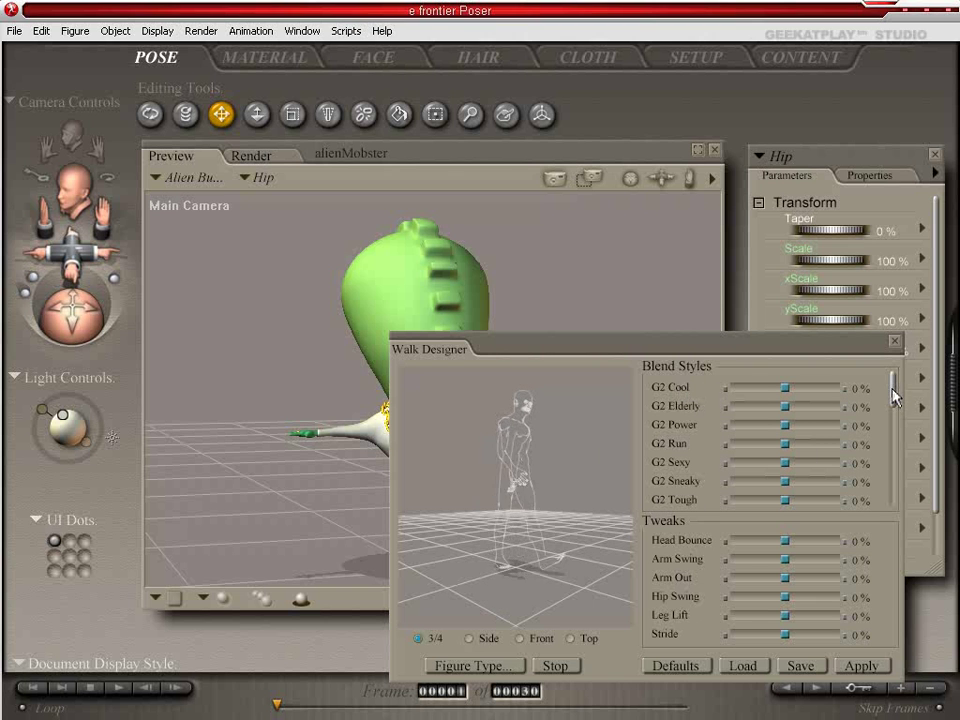
- Set the G2 Tough blend style to 64% and bring up the Apply Walk options
mouse_move(893, 405)
mouse_down()
mouse_move(887, 500)
mouse_move(903, 397)
mouse_up()
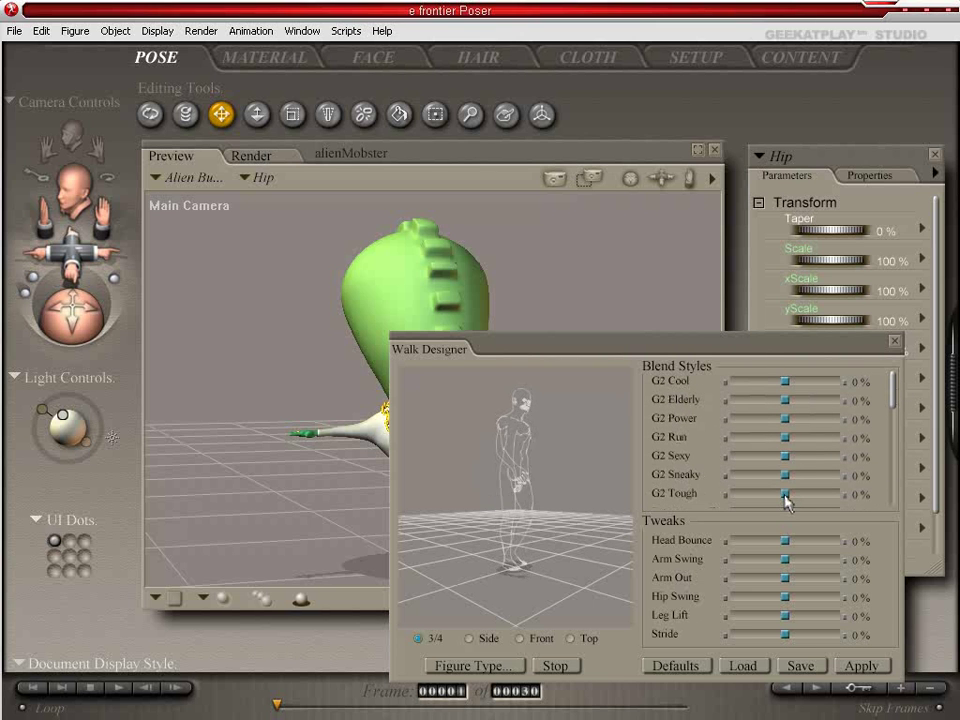
drag(786, 500, 805, 500)
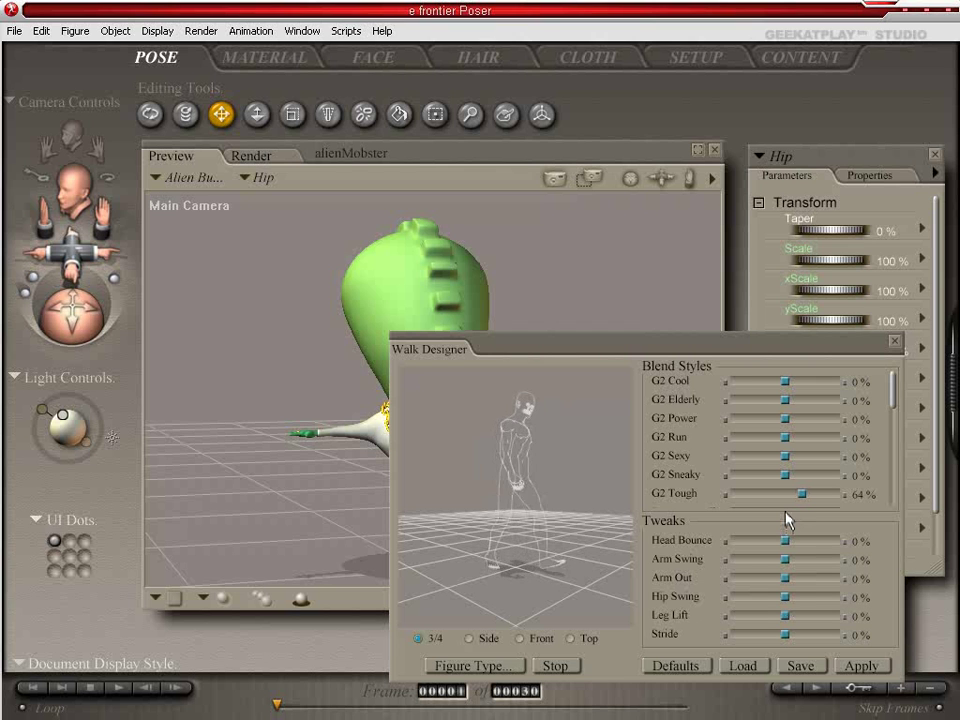
click(852, 666)
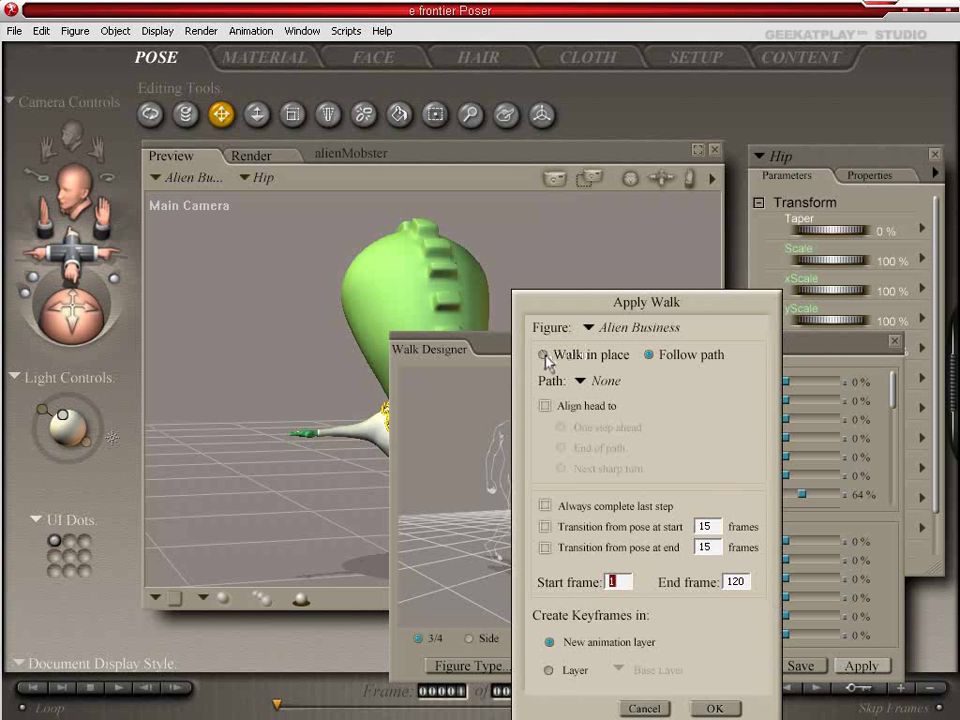
- Apply the walk in place with 4 cycle repetitions on the Base Layer across frames 1–120
click(544, 356)
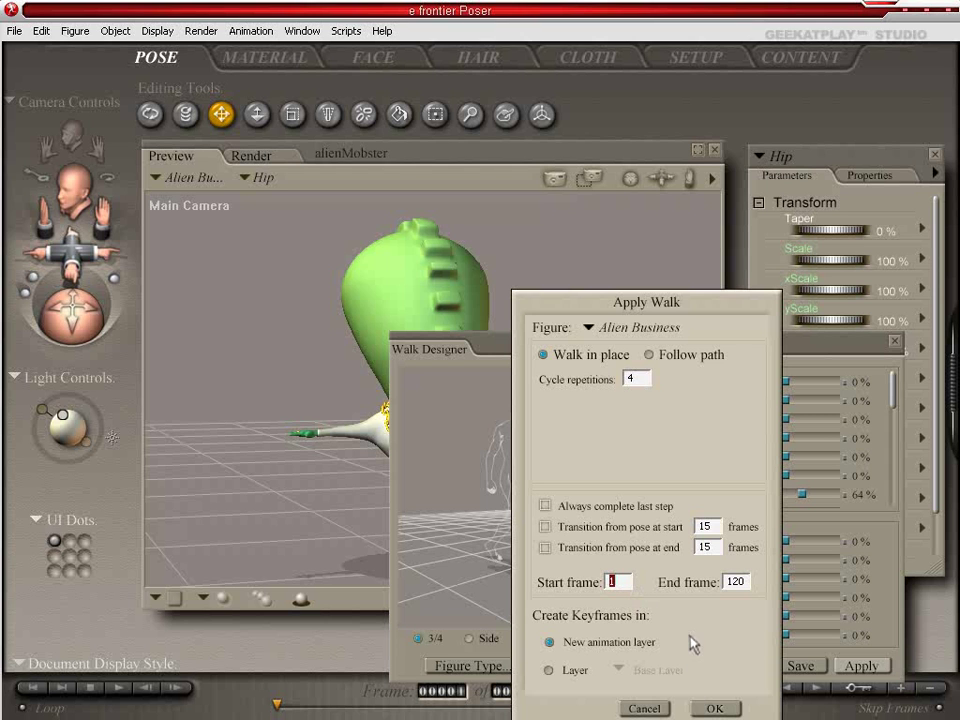
click(567, 676)
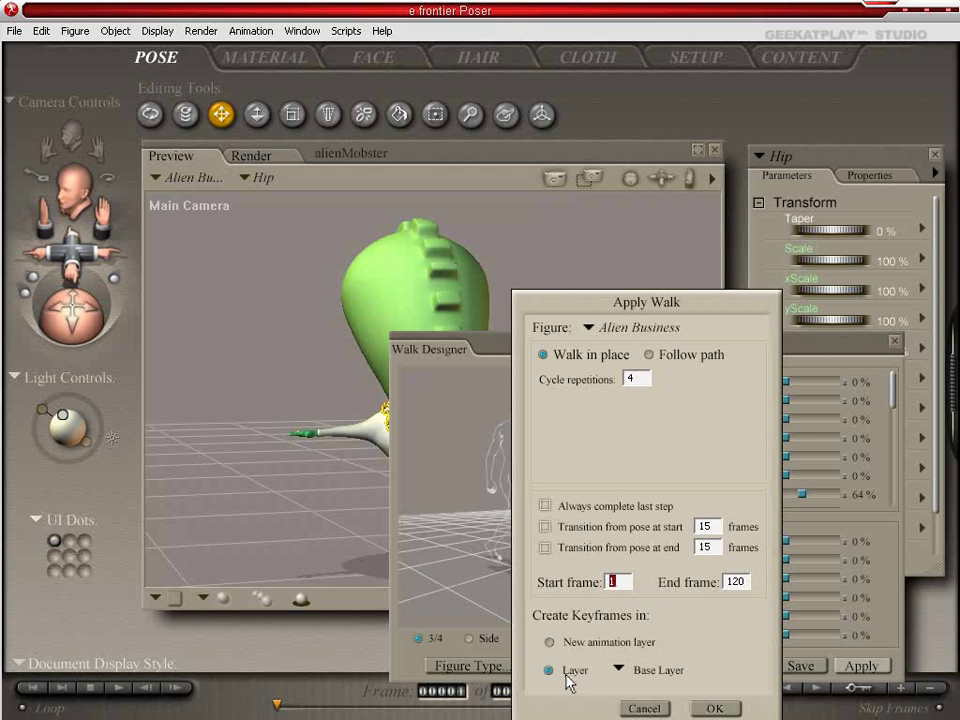
click(735, 709)
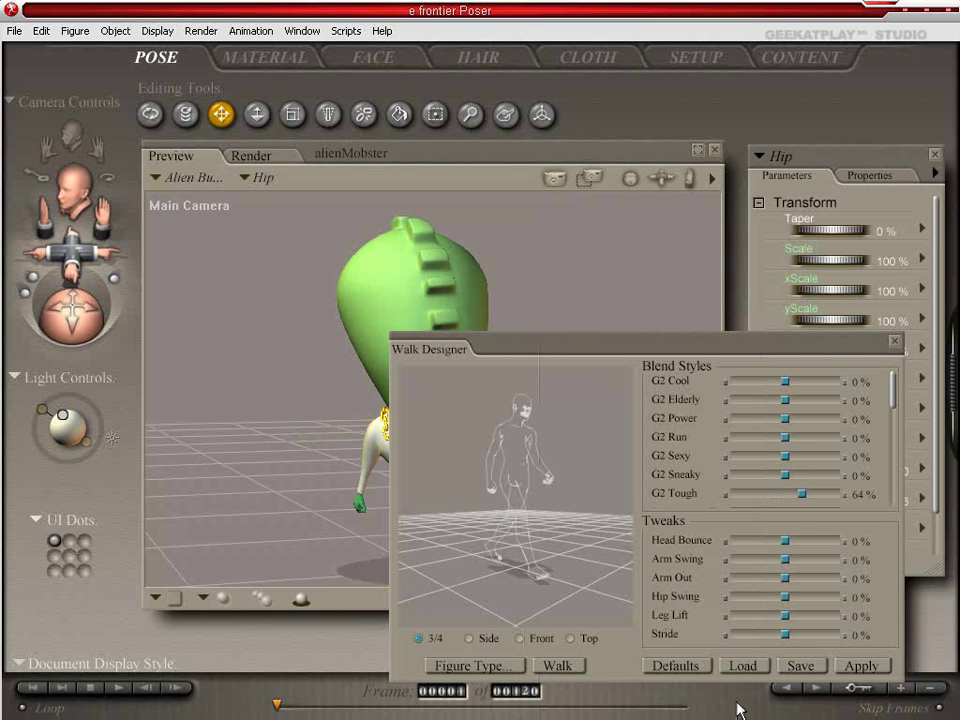
- Close the Walk Designer and scrub the timeline to review the walk animation
click(897, 343)
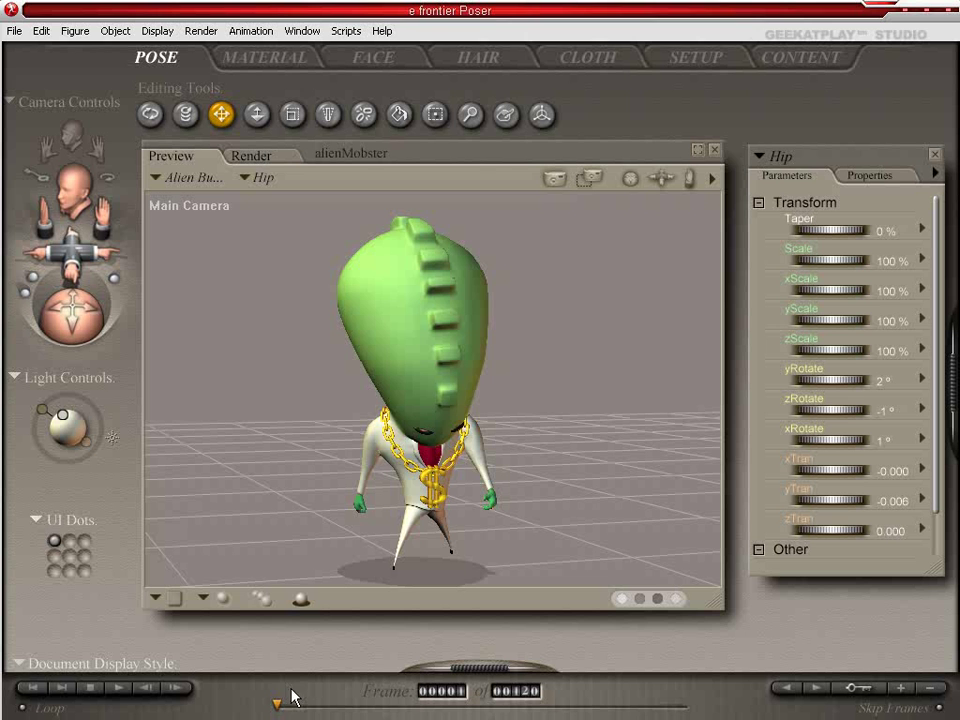
drag(278, 704, 258, 716)
drag(278, 707, 688, 710)
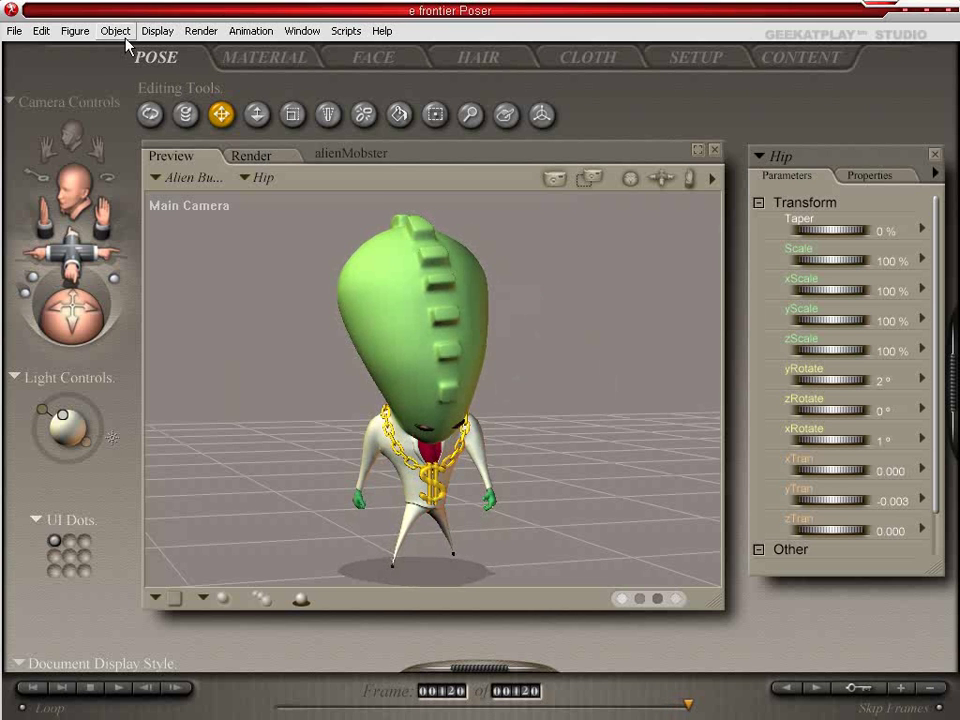
- Start a BVH motion export with Don't scale figures selected
click(15, 32)
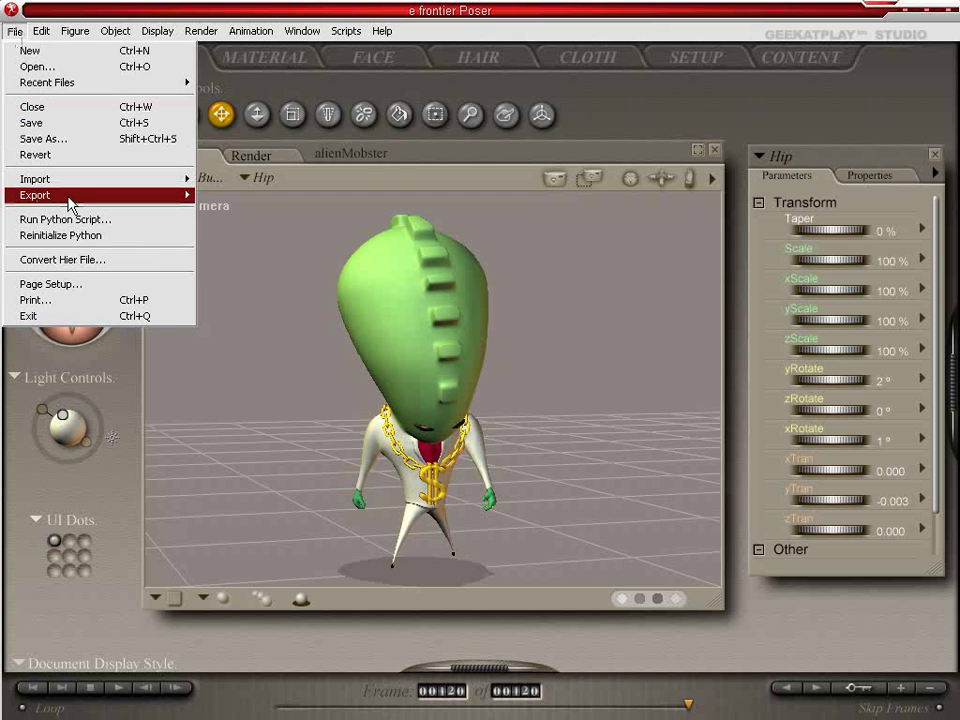
mouse_move(70, 203)
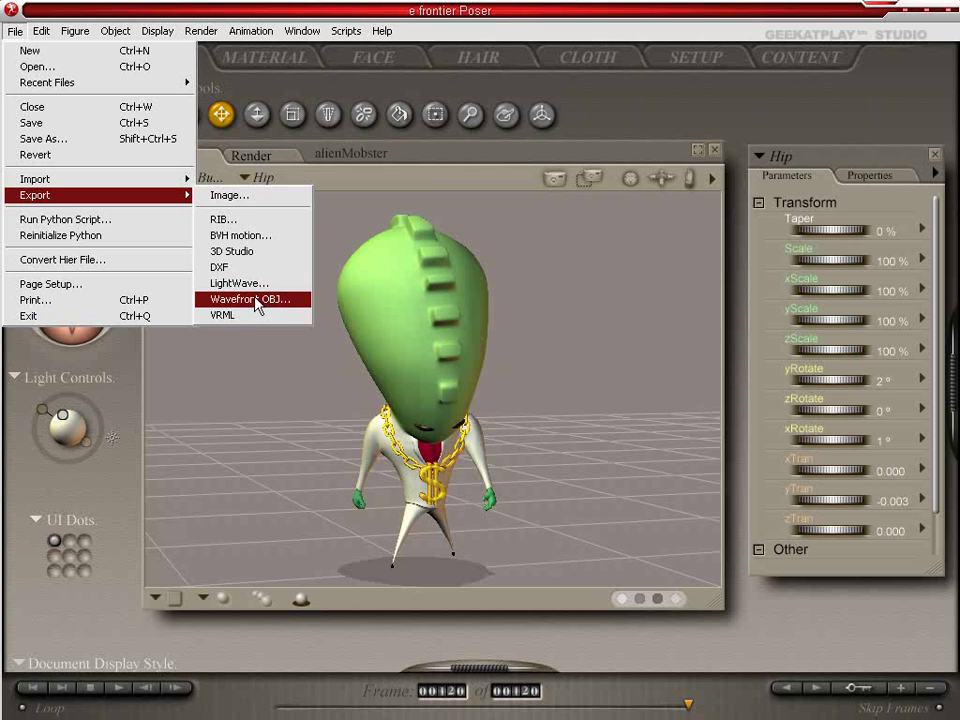
click(262, 240)
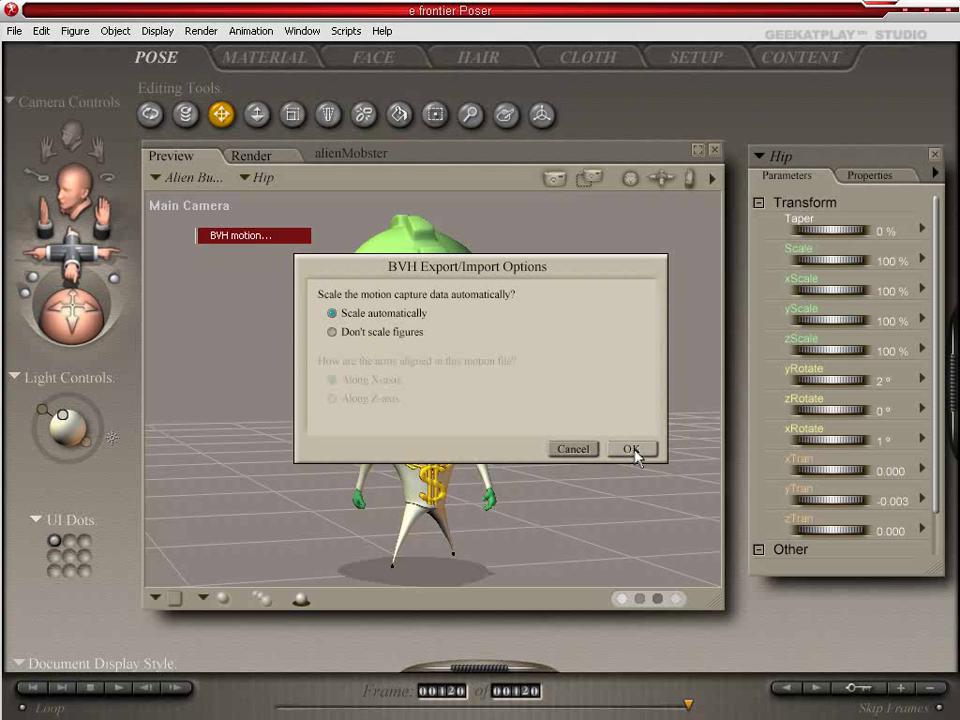
click(338, 331)
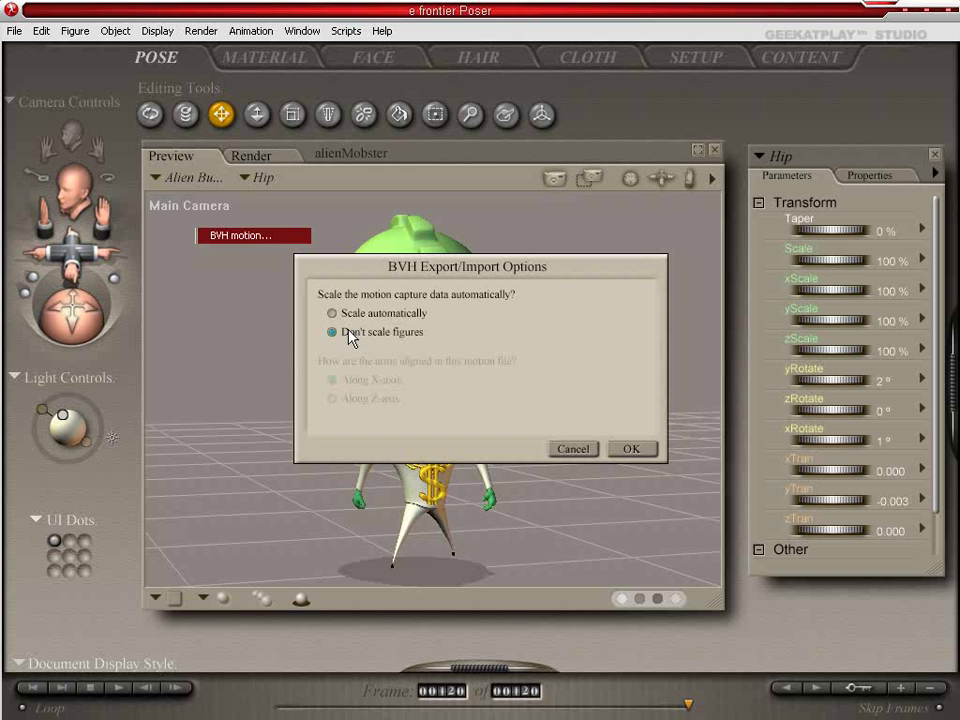
click(632, 449)
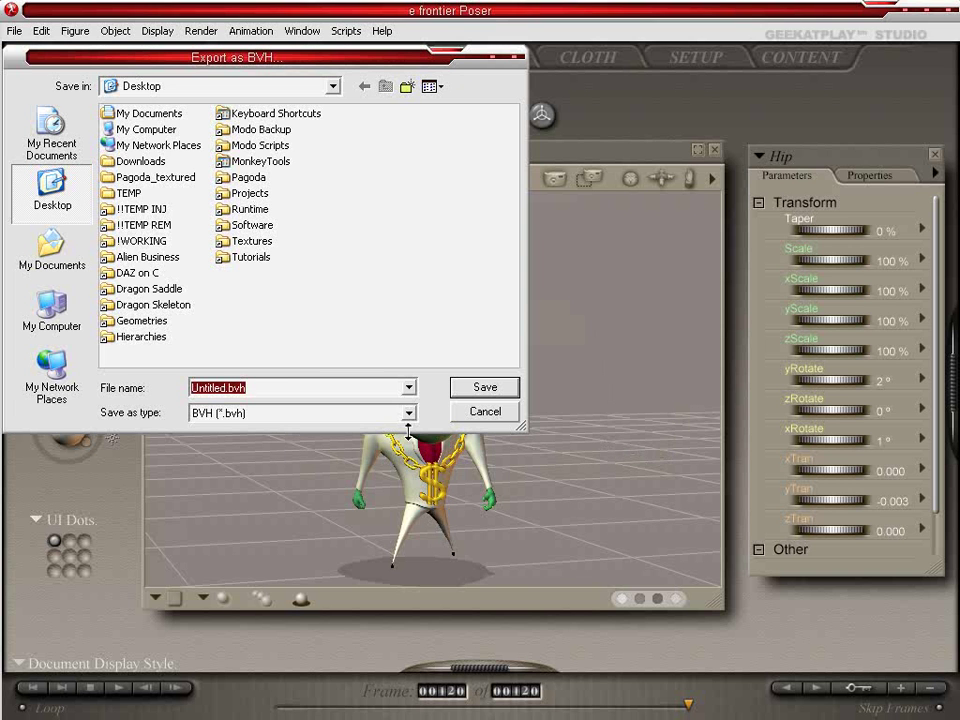
- Save the BVH motion to the Desktop as intimadatoWalk.bvh
key(shift+Left)
key(shift+Left)
key(shift+Left)
key(shift+Left)
text(int)
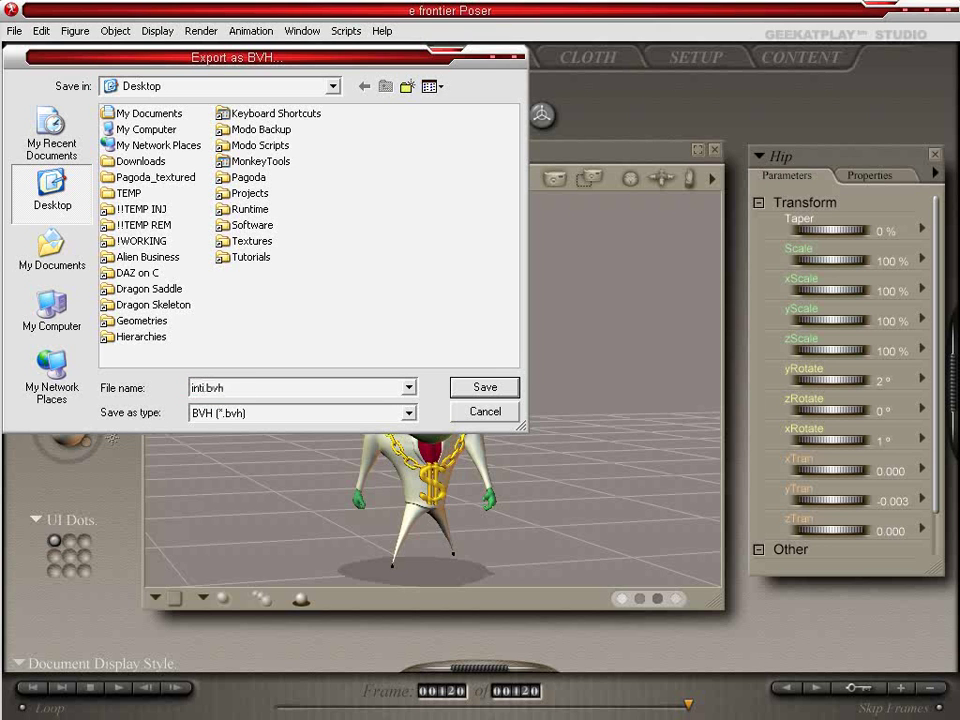
key(BackSpace)
key(BackSpace)
key(BackSpace)
text(intimadatoWalk)
key(Return)
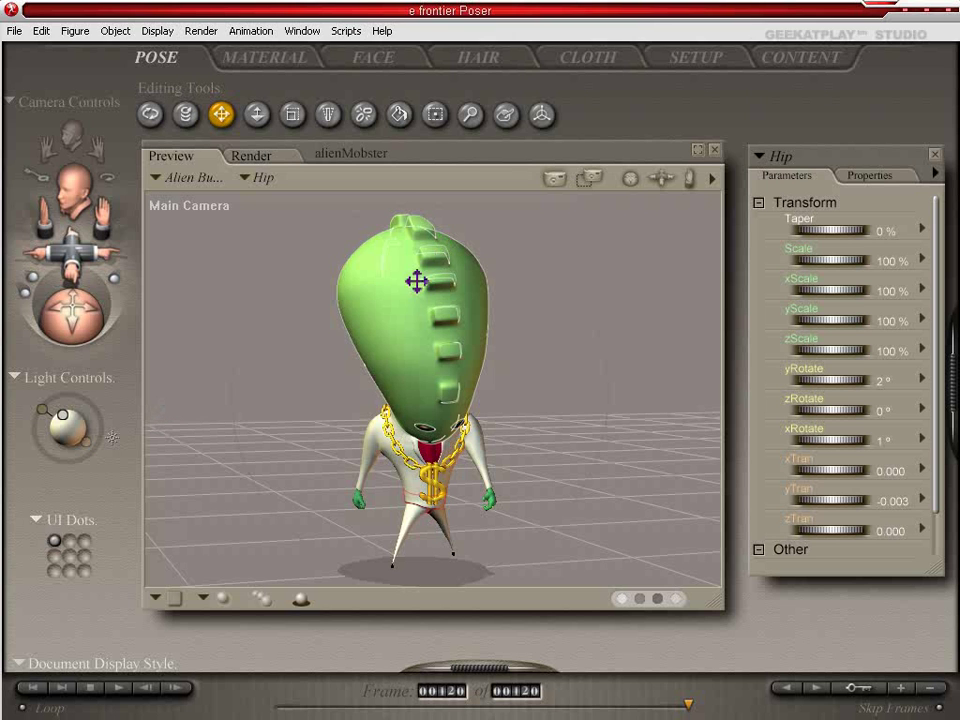
- Open the Make Movie settings and choose Flash as the movie format
click(201, 31)
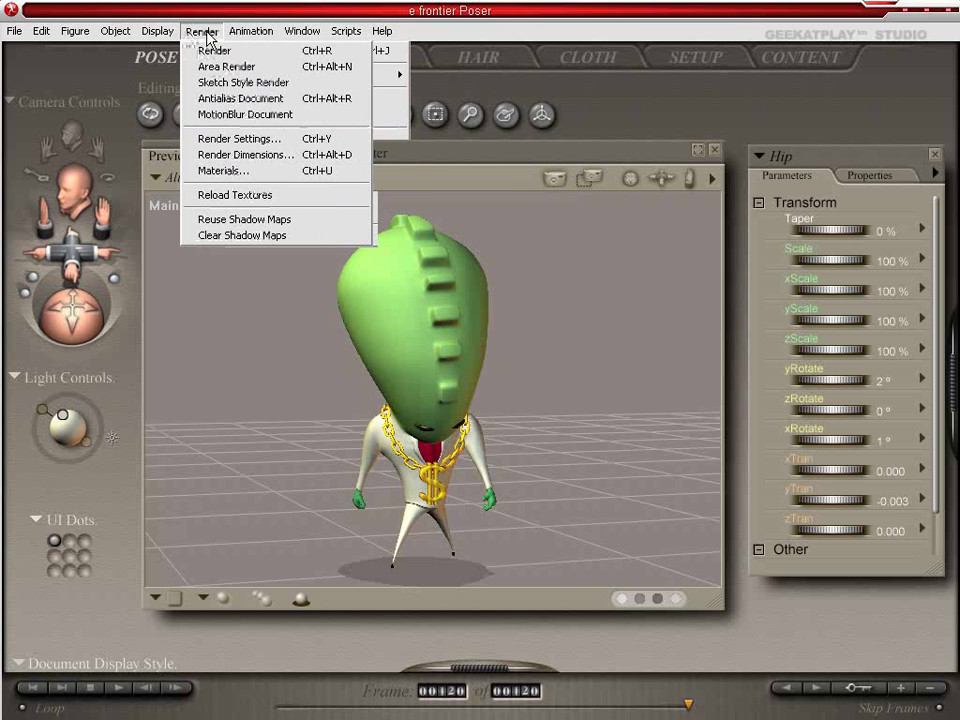
mouse_move(240, 36)
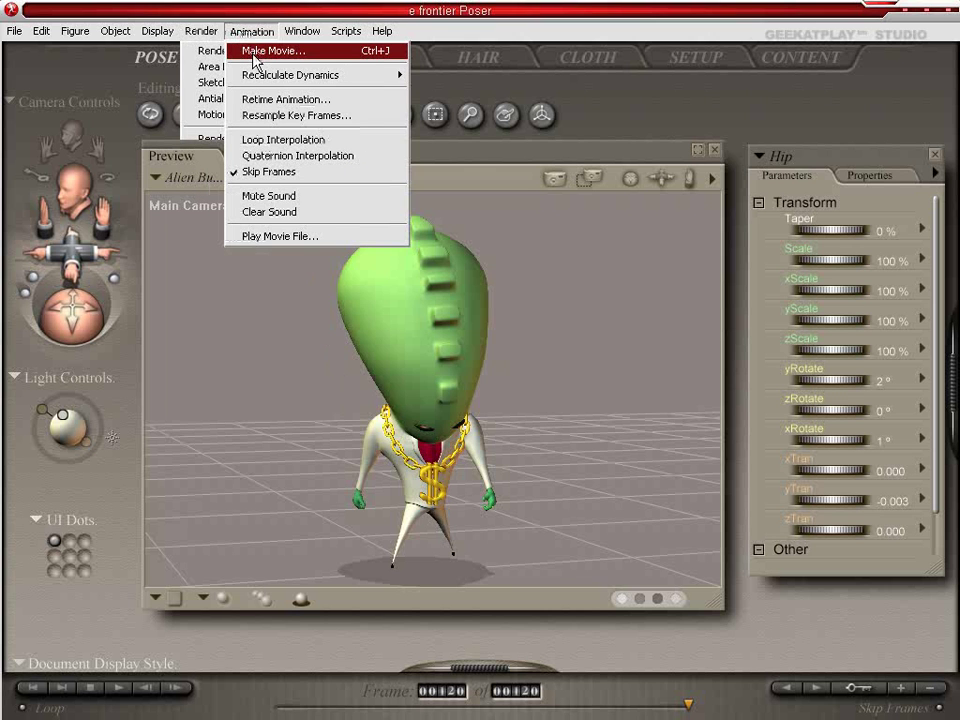
click(255, 60)
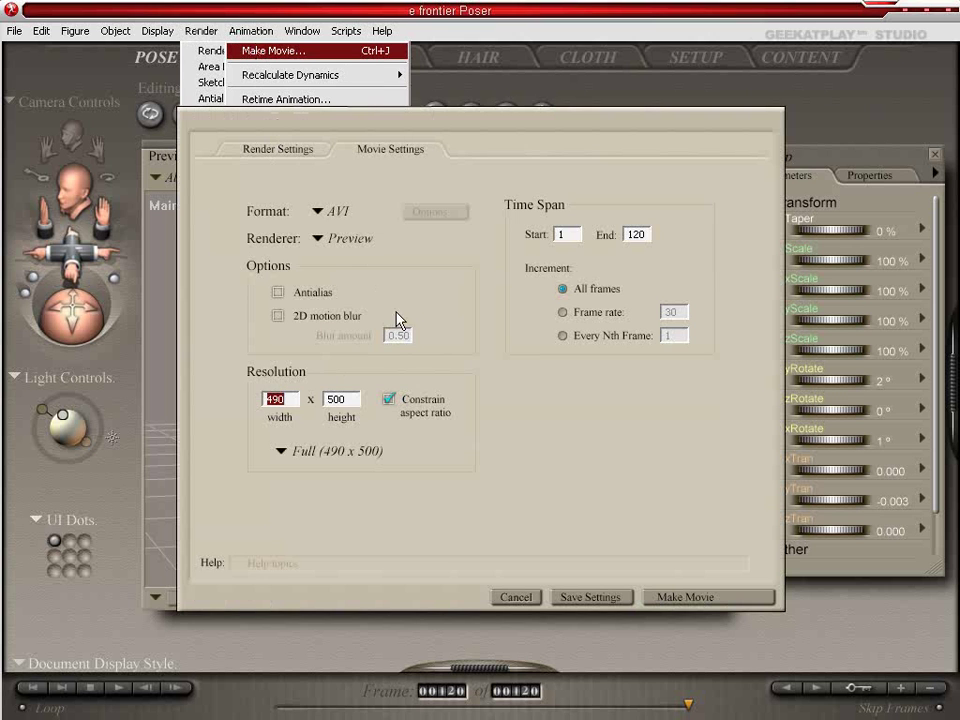
click(335, 212)
click(362, 250)
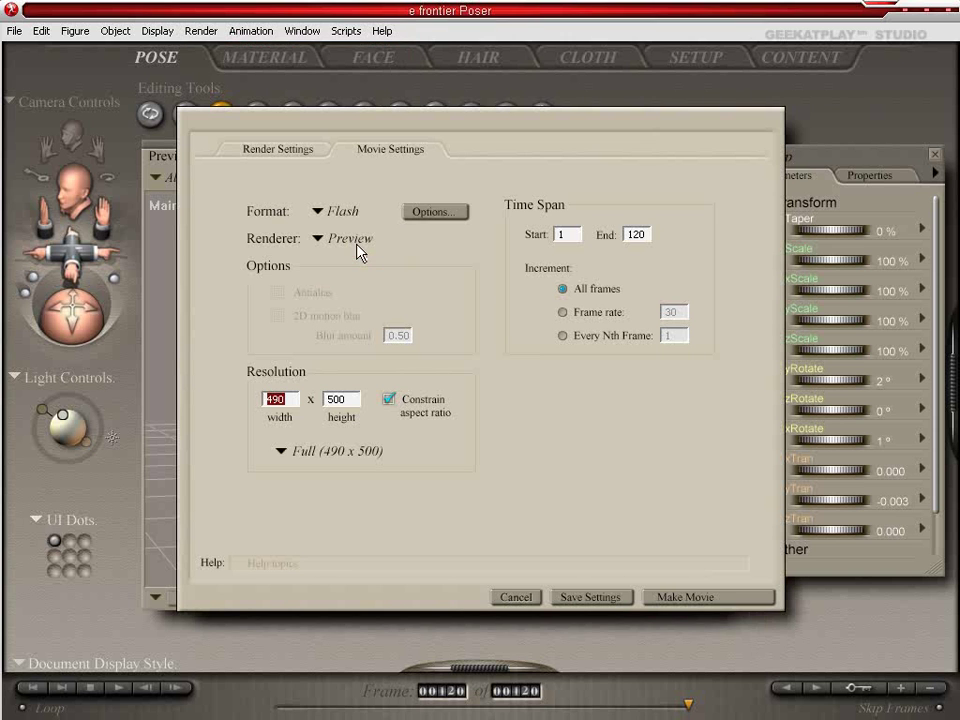
- Set the Flash options to 4 colours and keep the Preview renderer
click(416, 213)
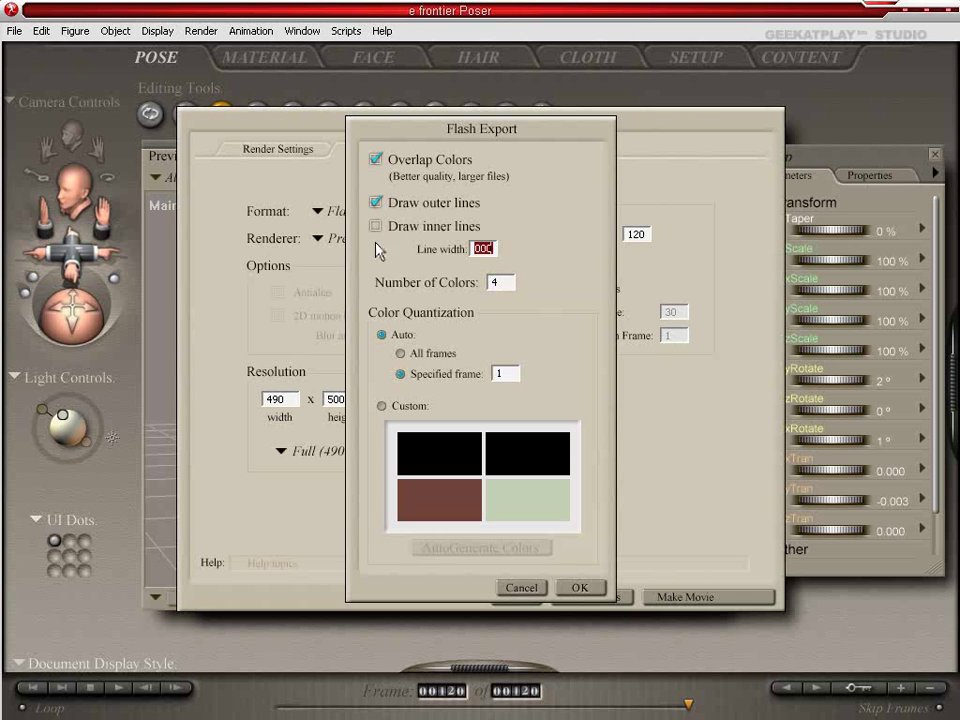
click(500, 283)
text(3)
key(Return)
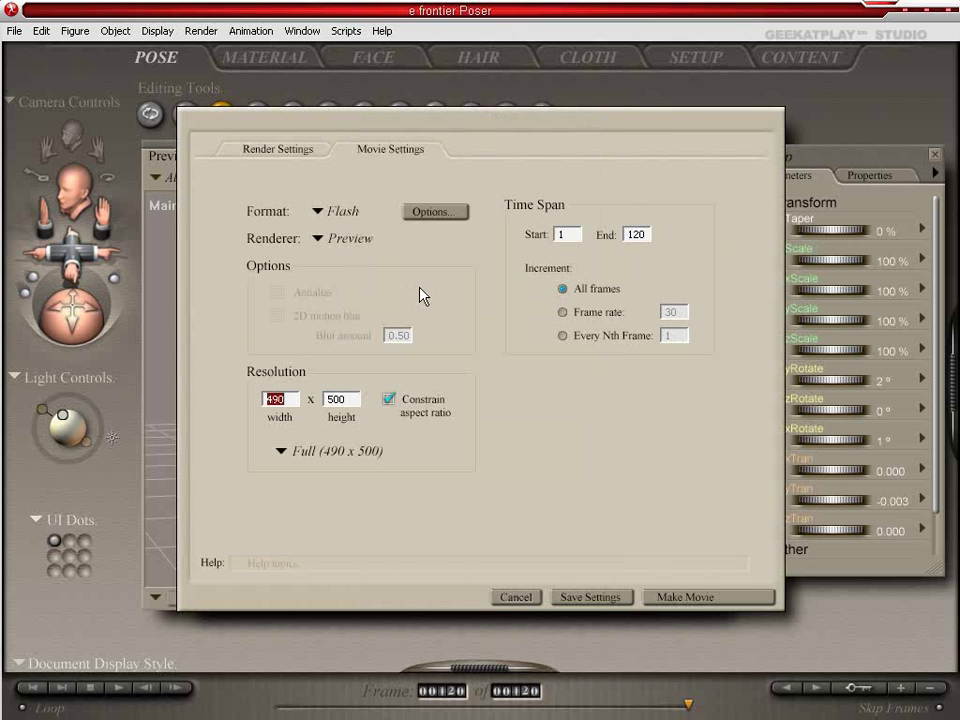
click(435, 212)
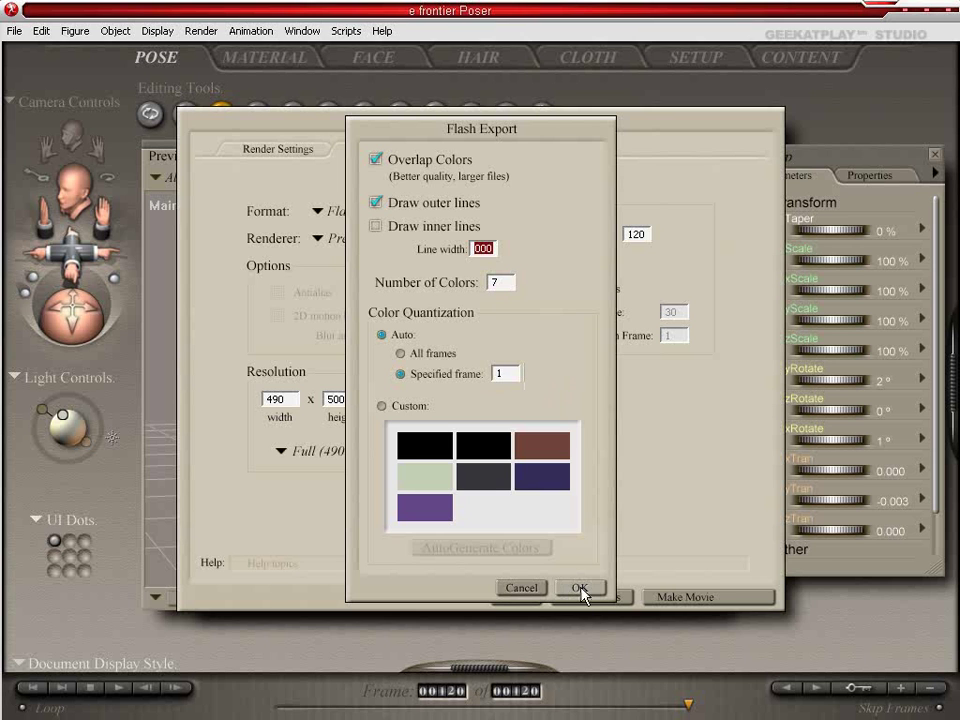
click(478, 286)
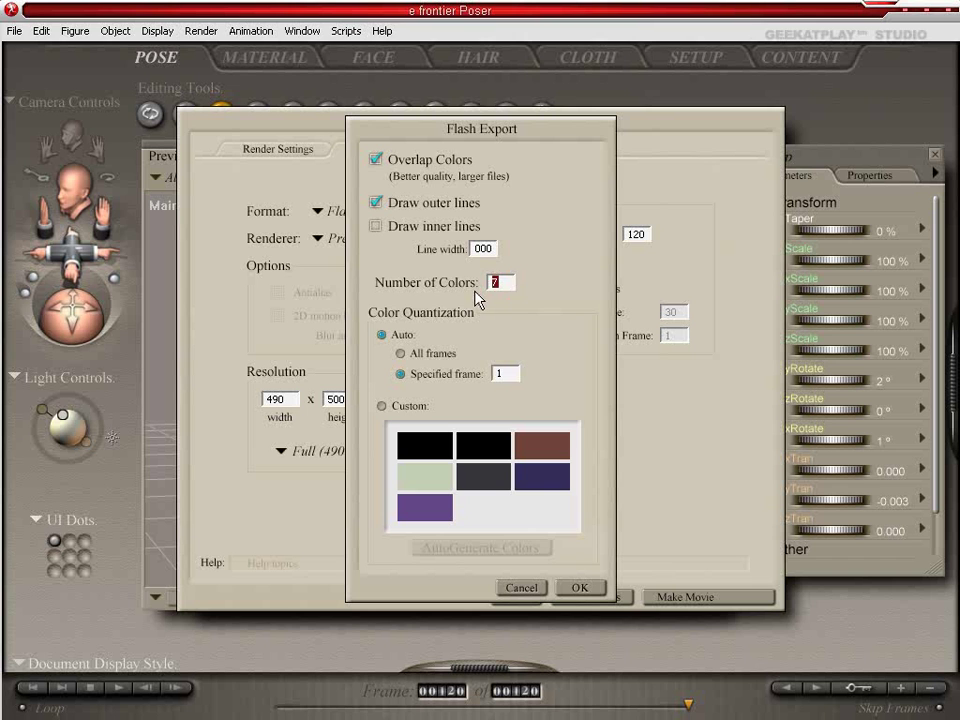
text(4)
key(Return)
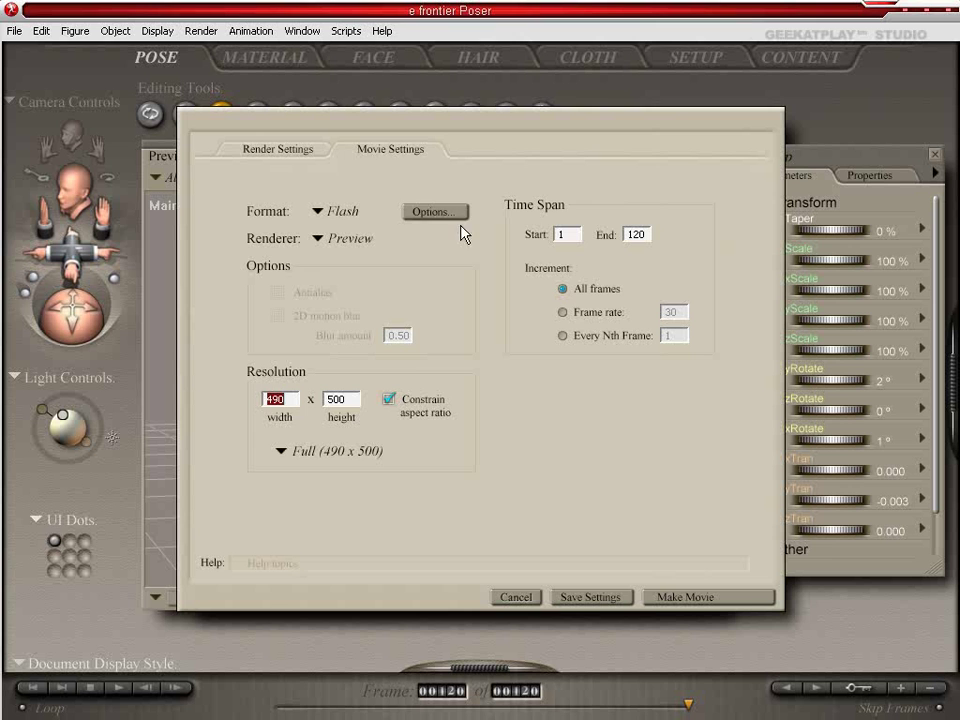
click(431, 212)
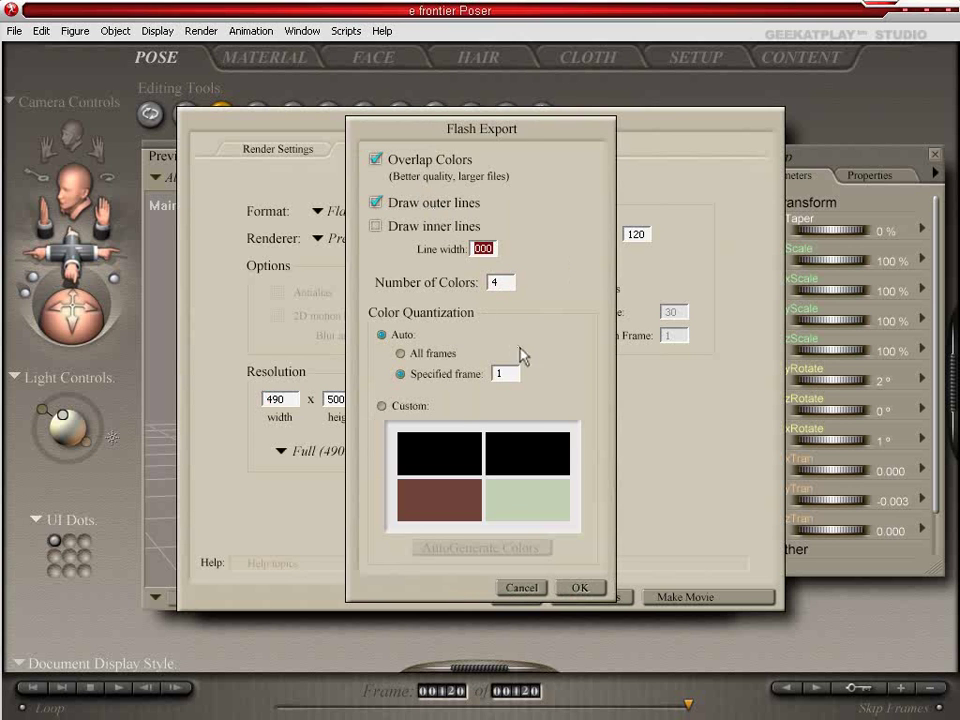
click(570, 590)
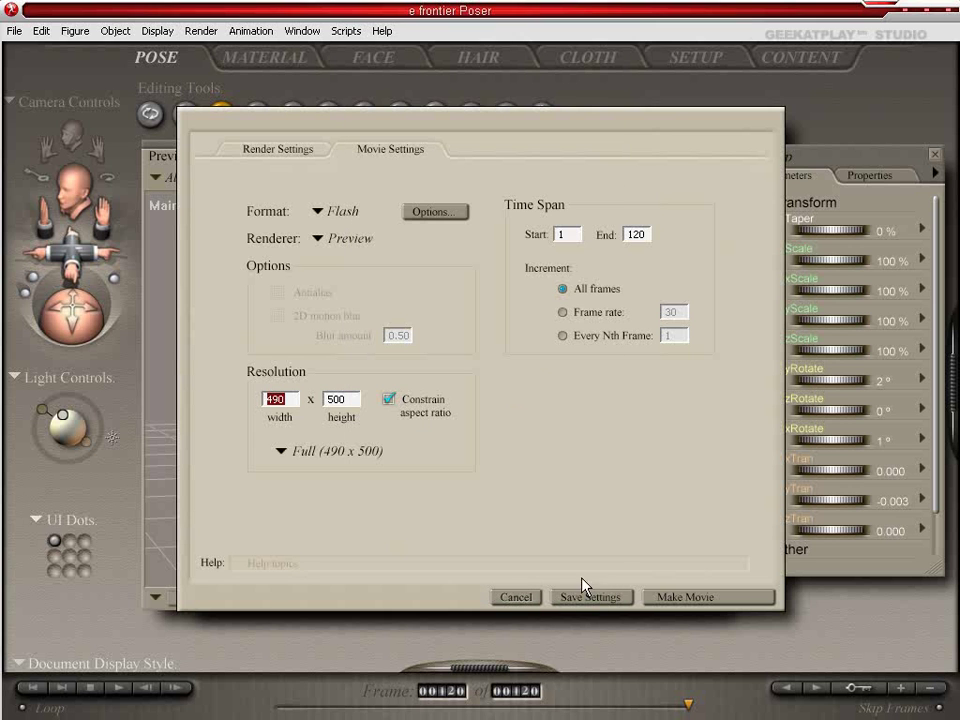
click(317, 240)
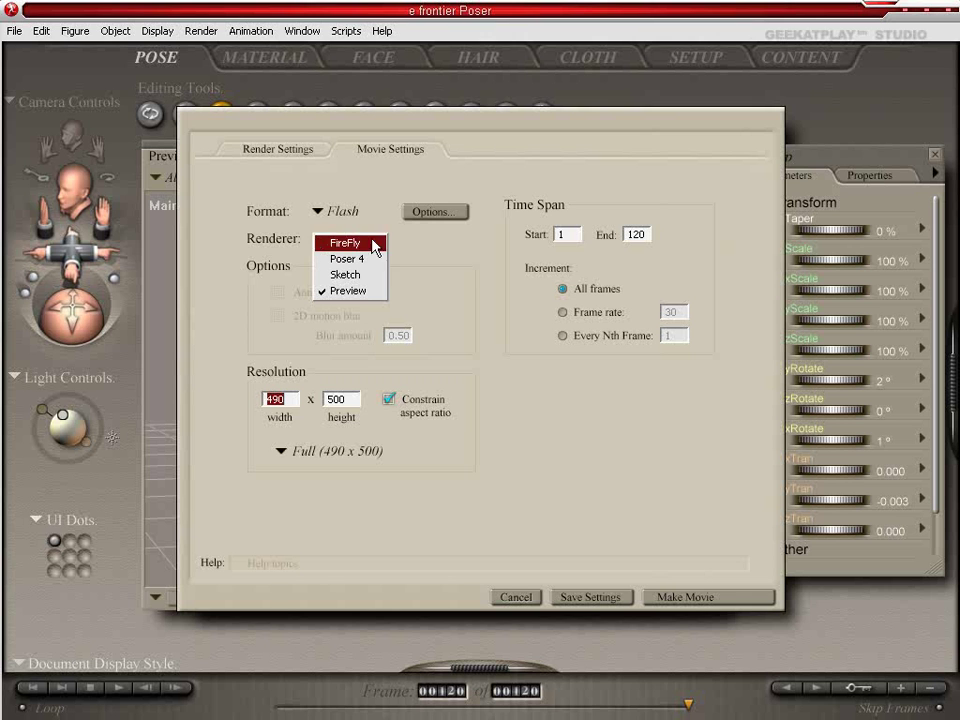
click(437, 250)
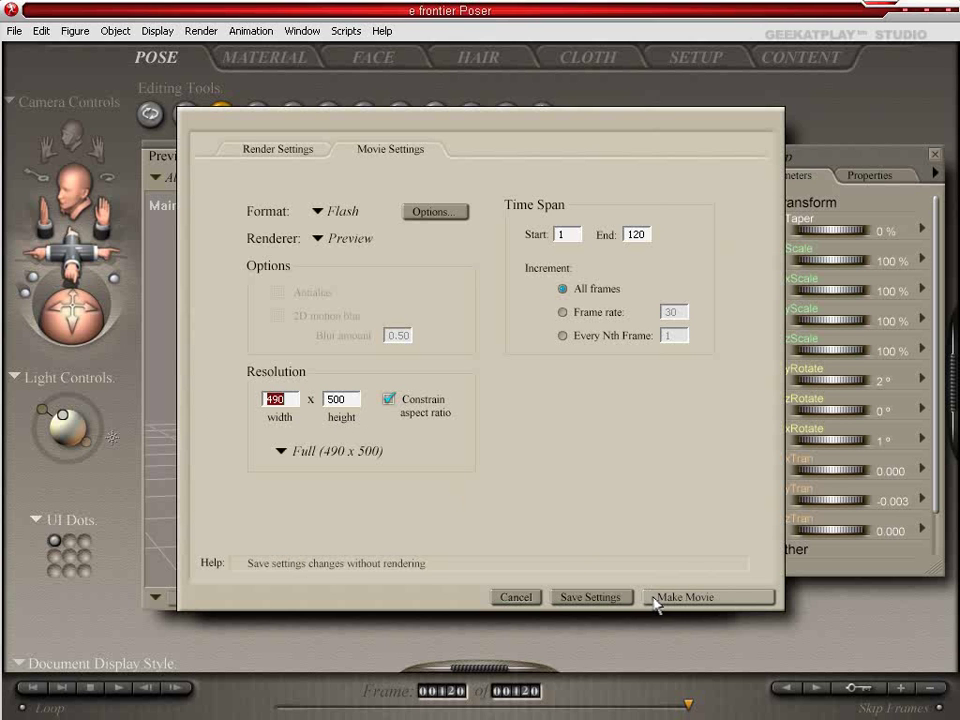
- Make the movie, saving it to the Desktop as alienMobster.swf
click(686, 597)
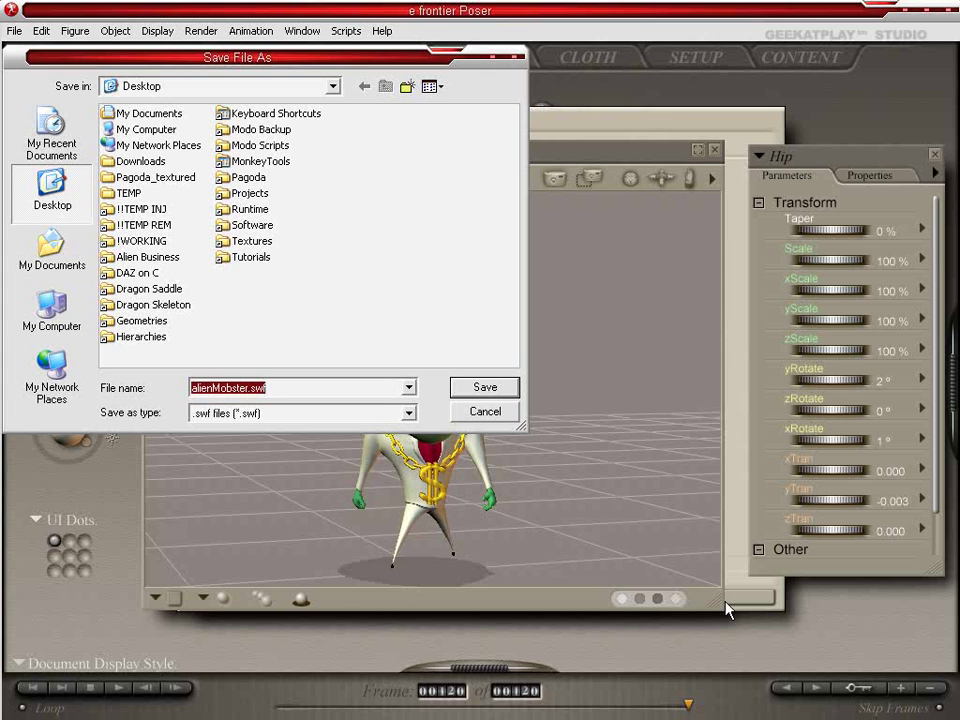
click(245, 388)
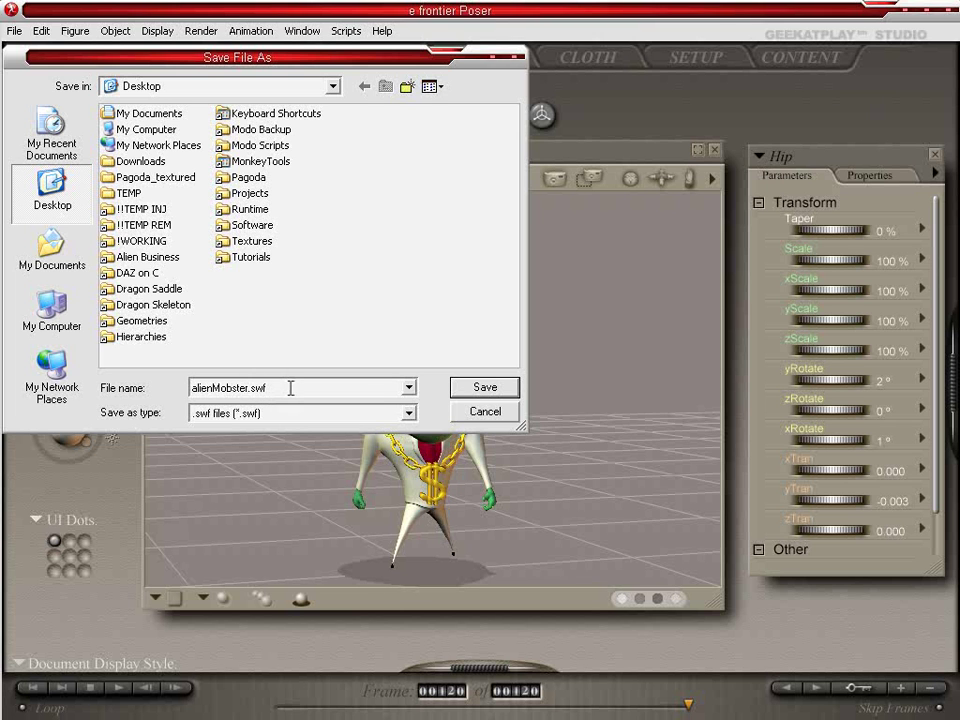
click(463, 389)
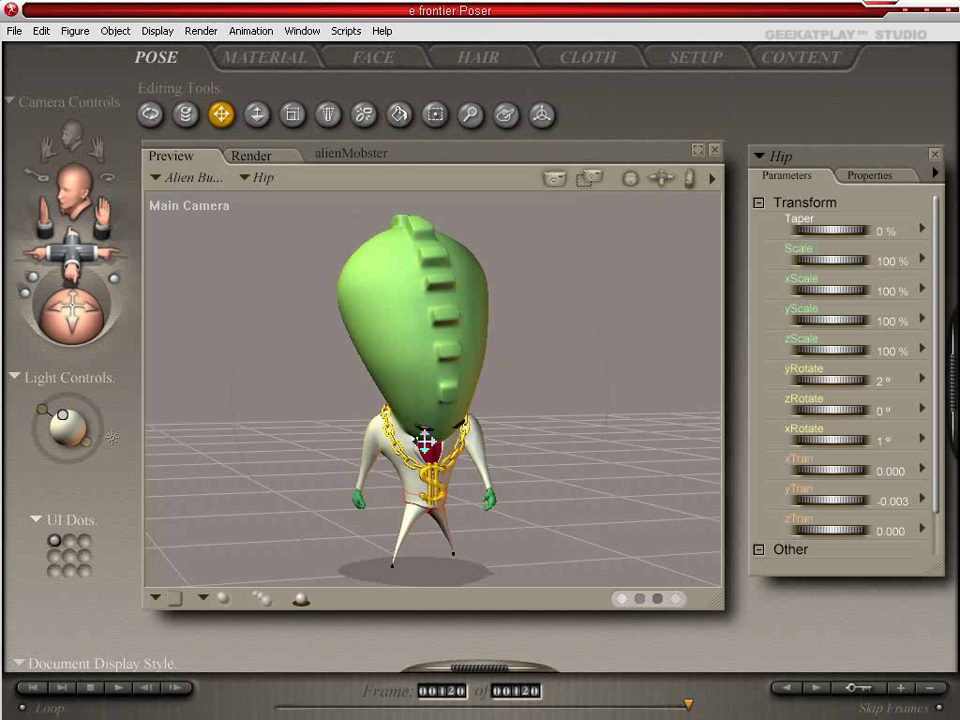
- Start opening a movie file for playback, then cancel it
click(200, 31)
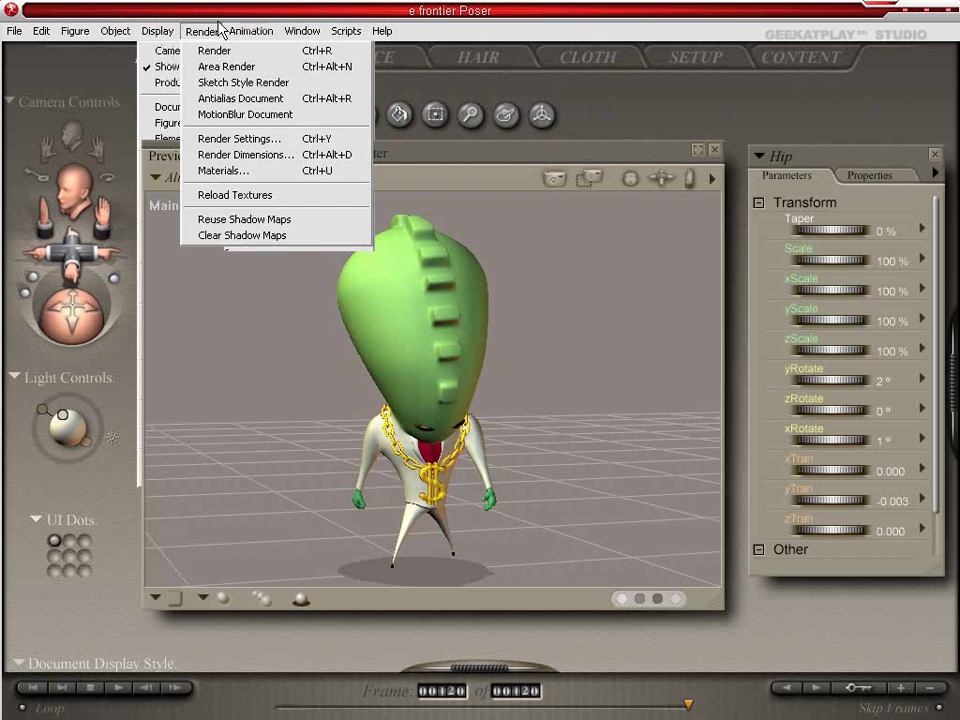
mouse_move(243, 38)
click(266, 236)
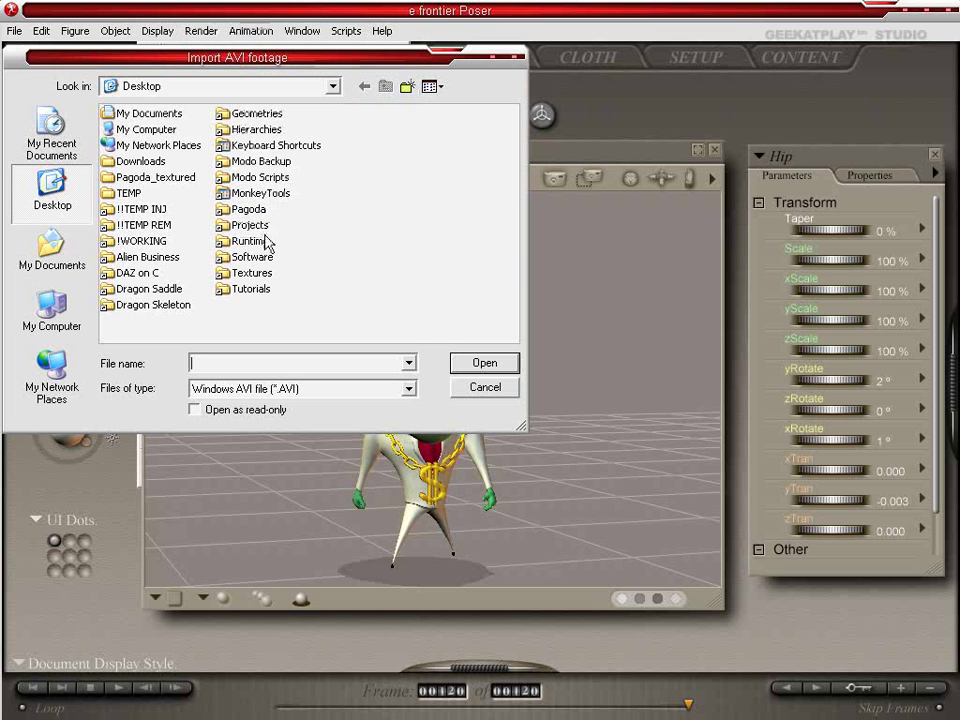
click(485, 387)
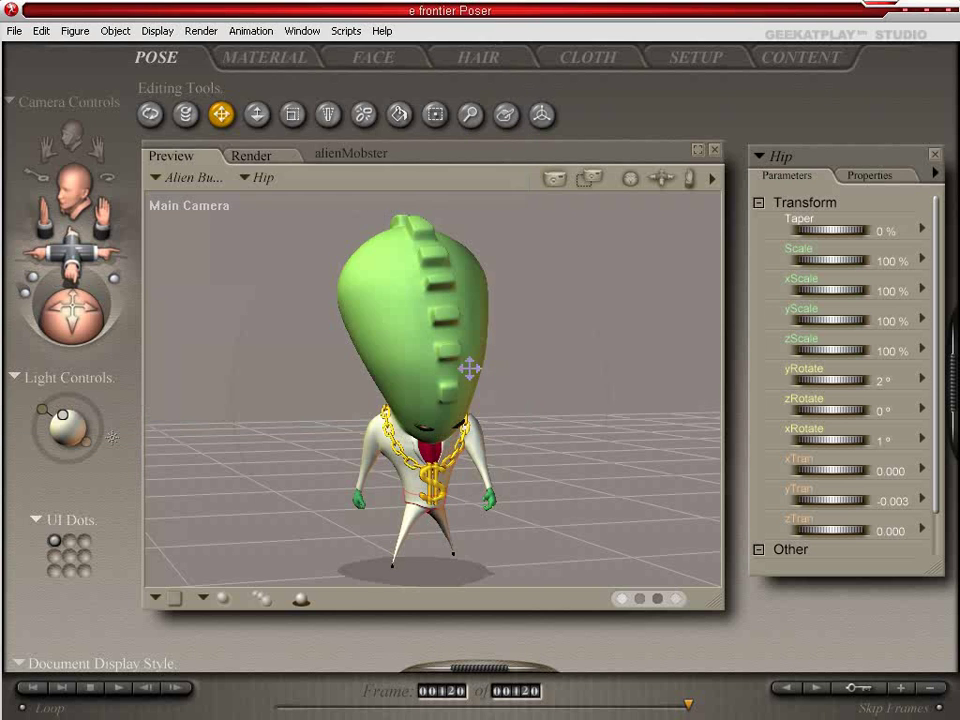
- Reopen the Make Movie settings, keep Flash format, and cancel without rendering
click(251, 31)
click(256, 51)
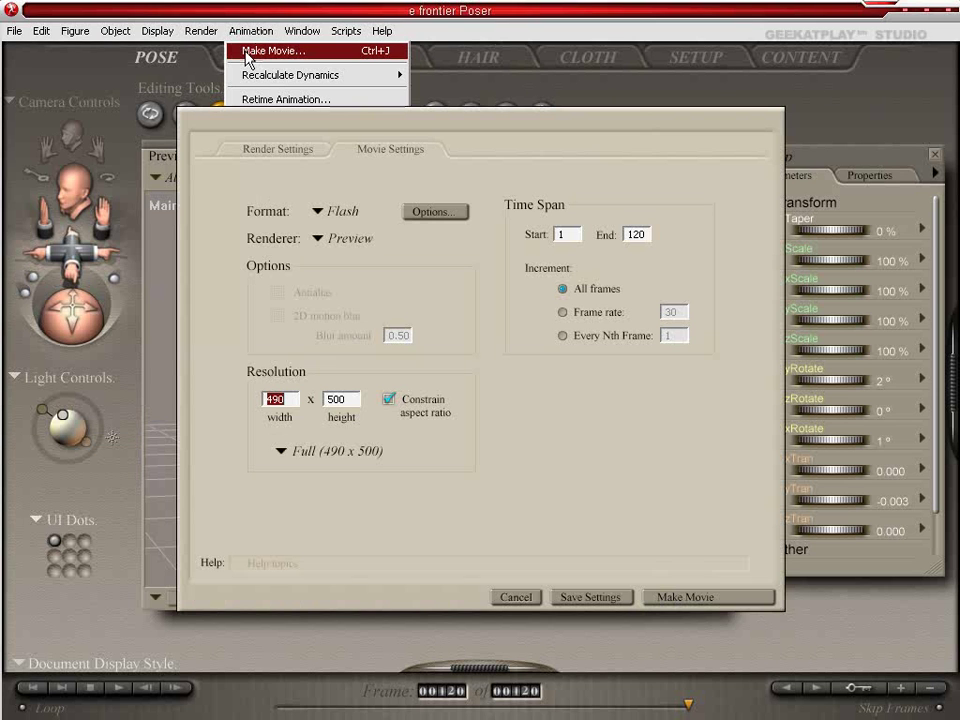
click(337, 216)
click(343, 197)
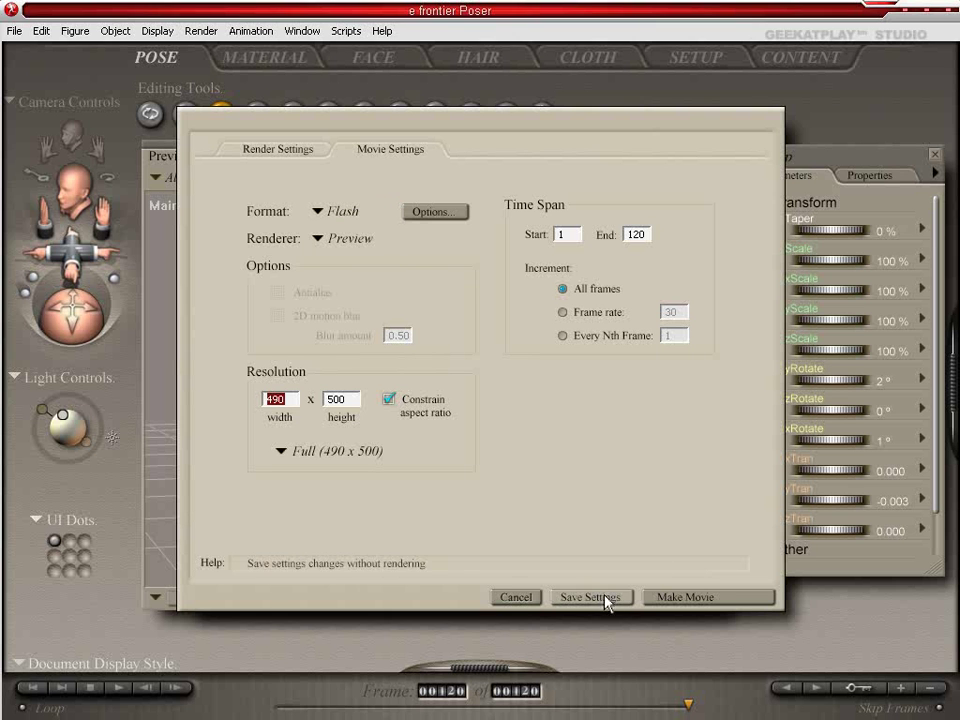
click(516, 598)
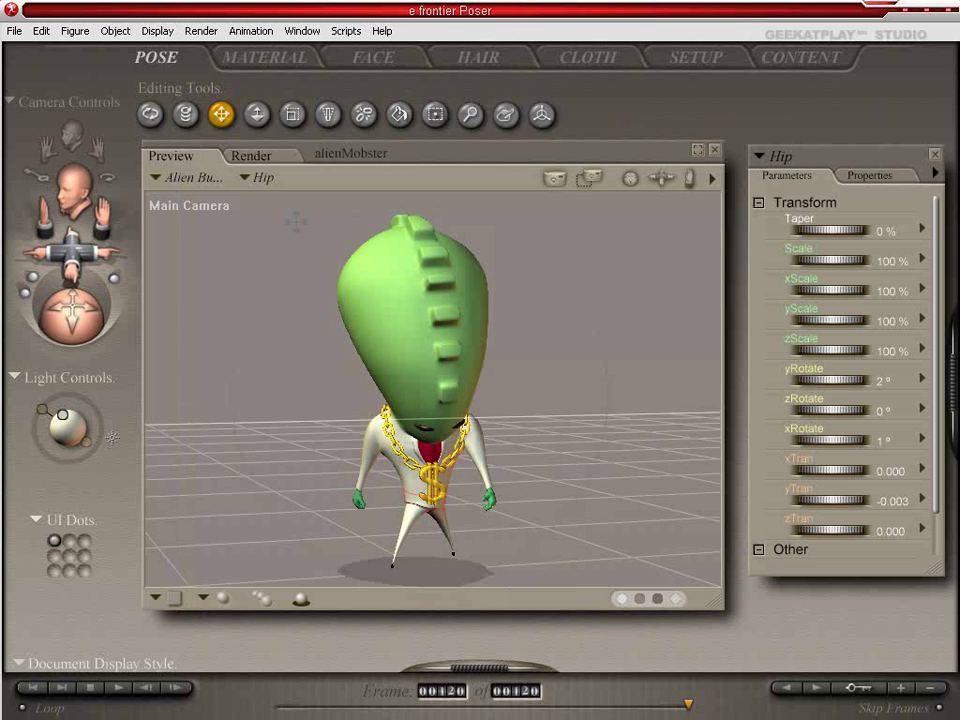
- In Make Movie, choose AVI format, keep the Preview renderer, and set the end frame to 60
click(240, 31)
click(250, 51)
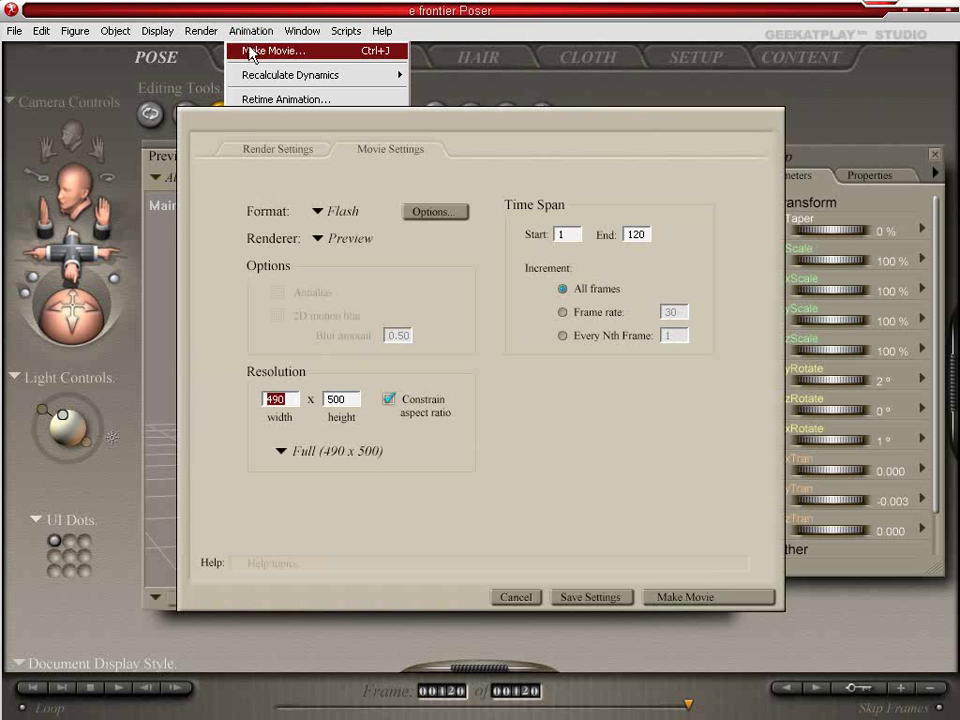
click(332, 215)
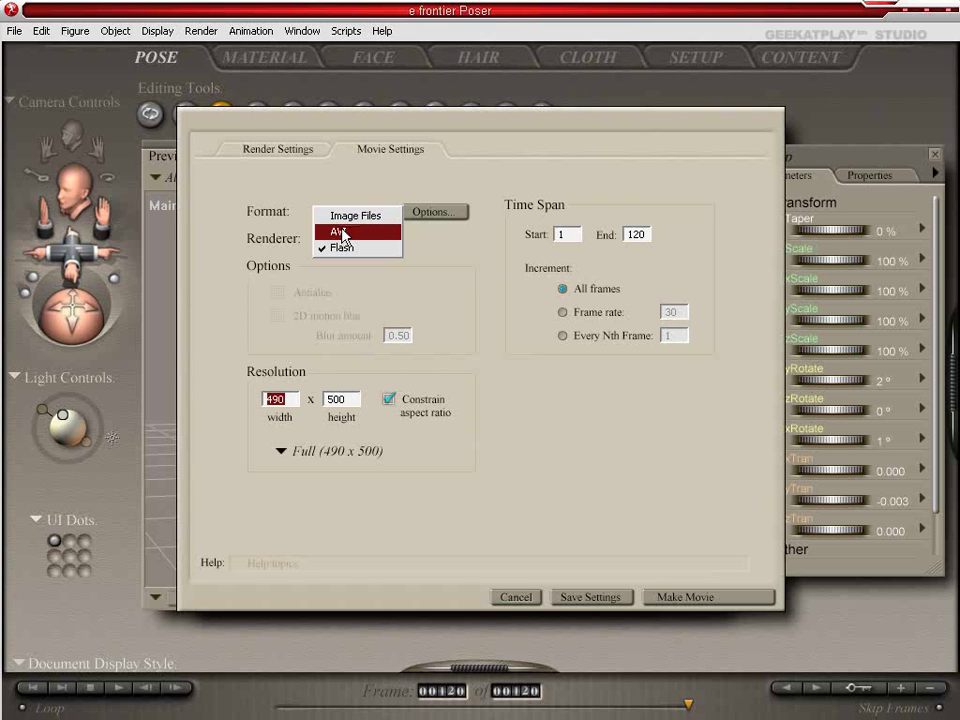
click(342, 232)
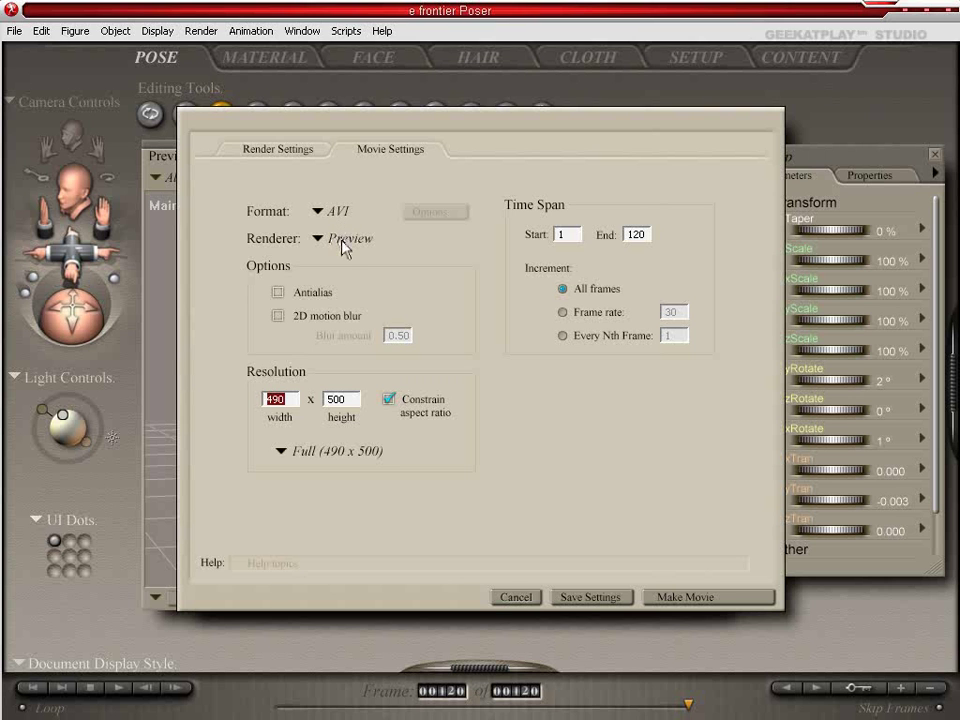
click(343, 244)
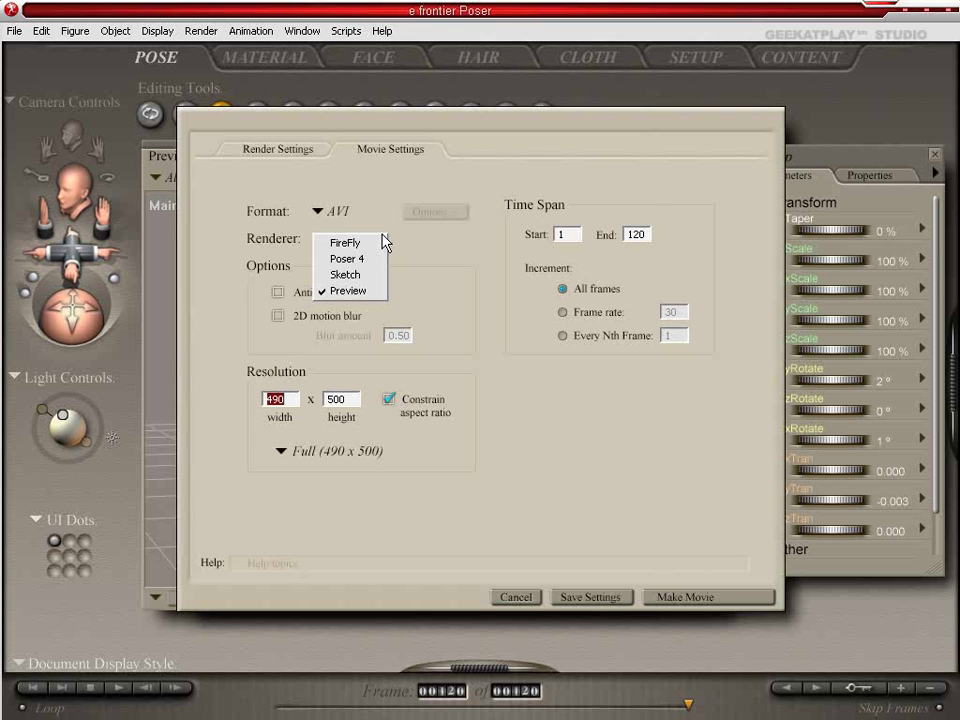
click(386, 231)
click(425, 327)
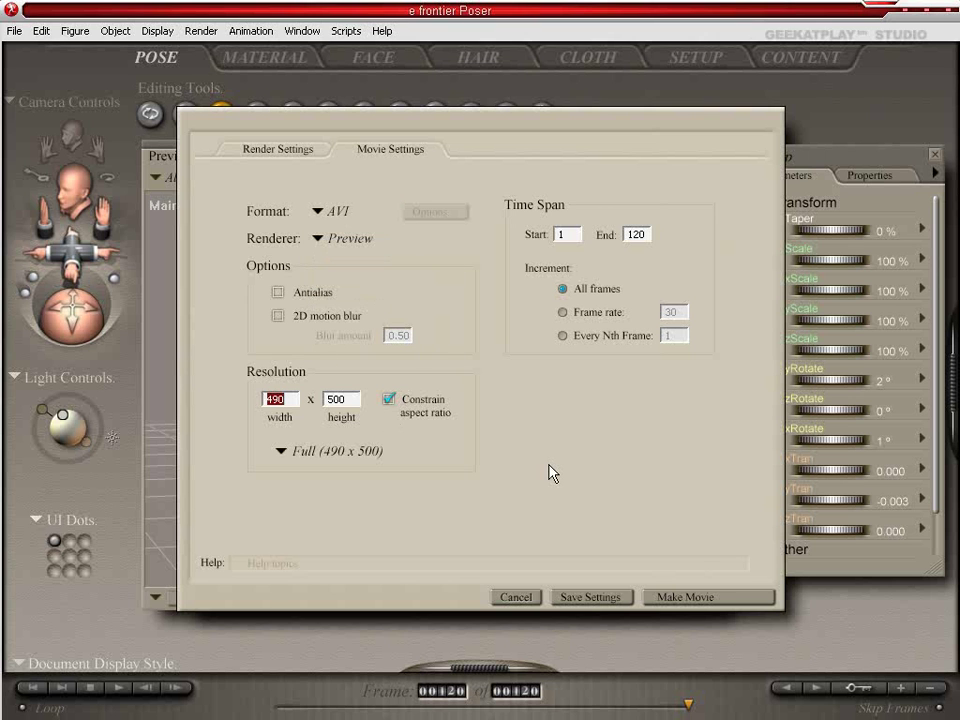
click(645, 234)
text(60)
- Start the movie and save it as alienMobster.avi
click(682, 597)
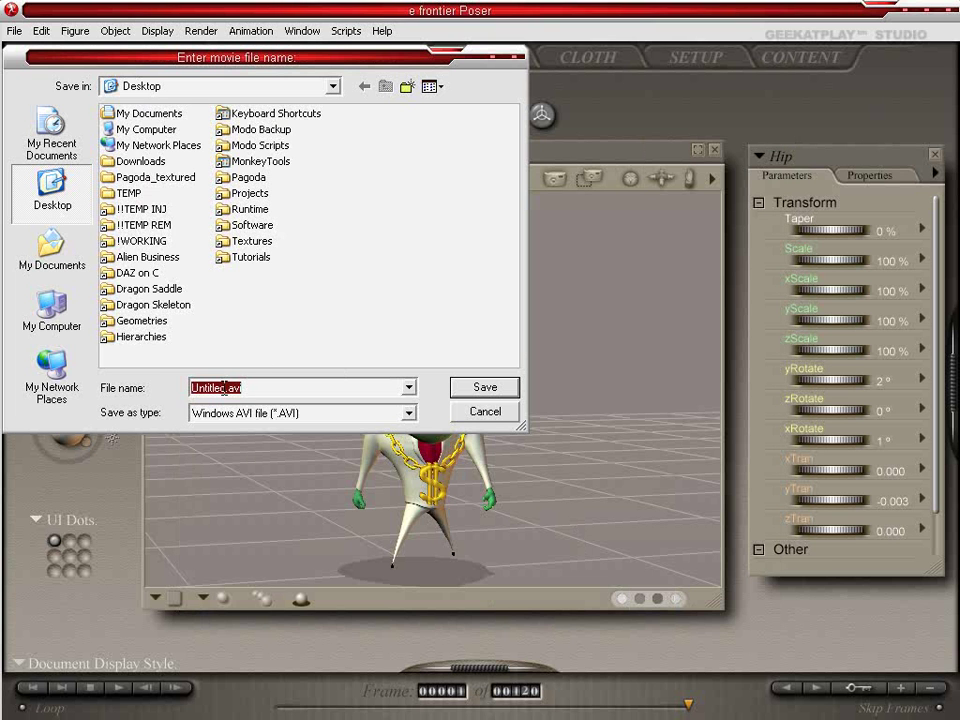
click(224, 387)
key(shift+Home)
text(alien)
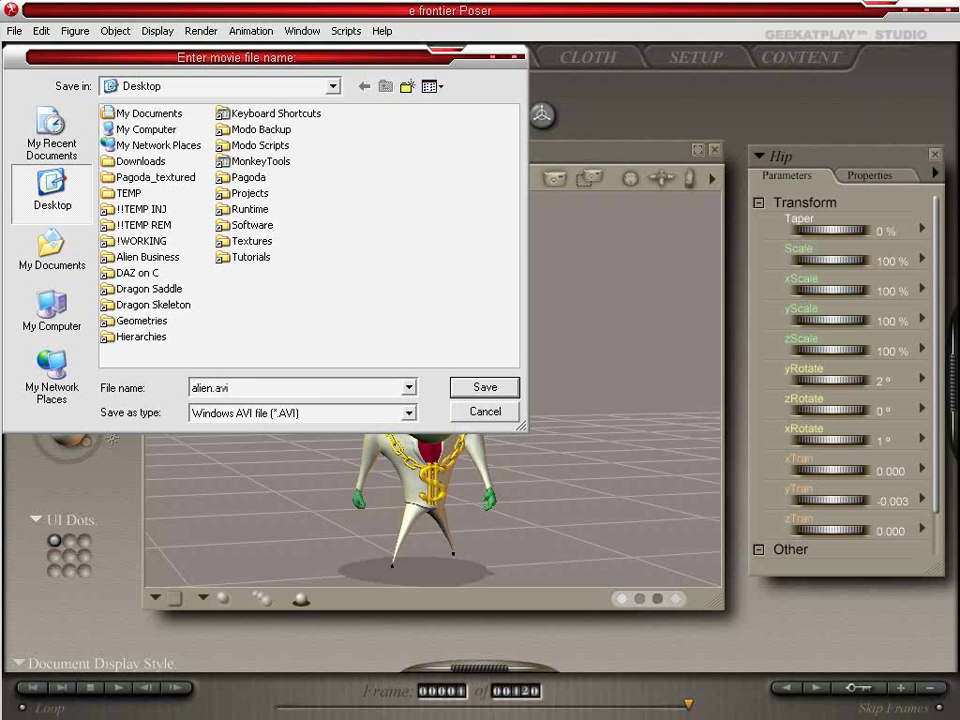
text(Mobster)
key(Return)
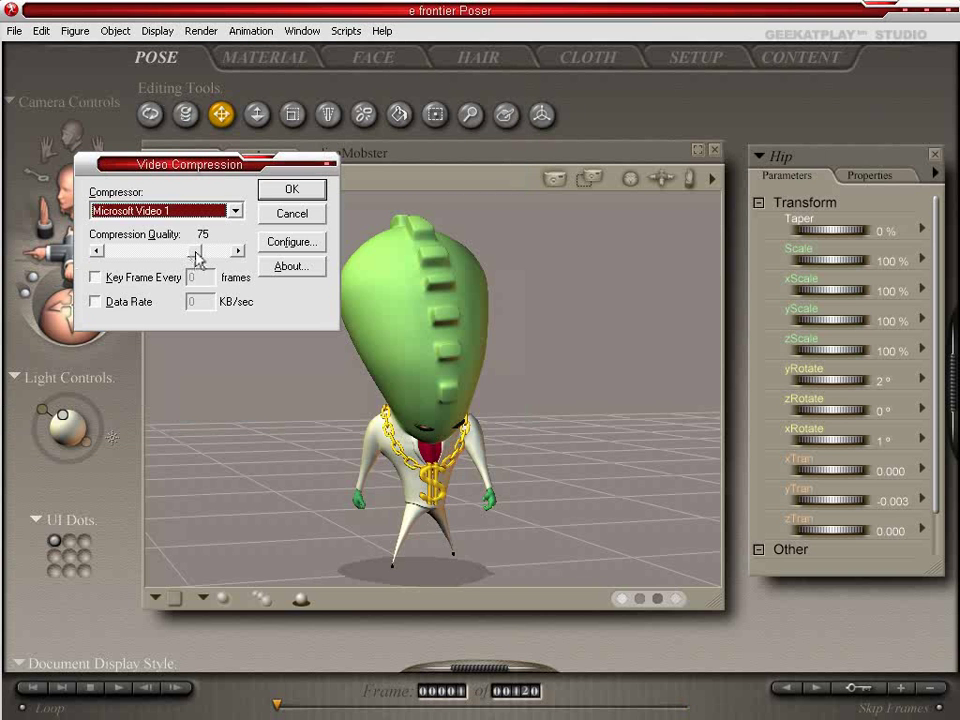
- Raise compression quality to 100 and keep Microsoft Video 1 as the compressor
drag(197, 258, 257, 261)
click(296, 194)
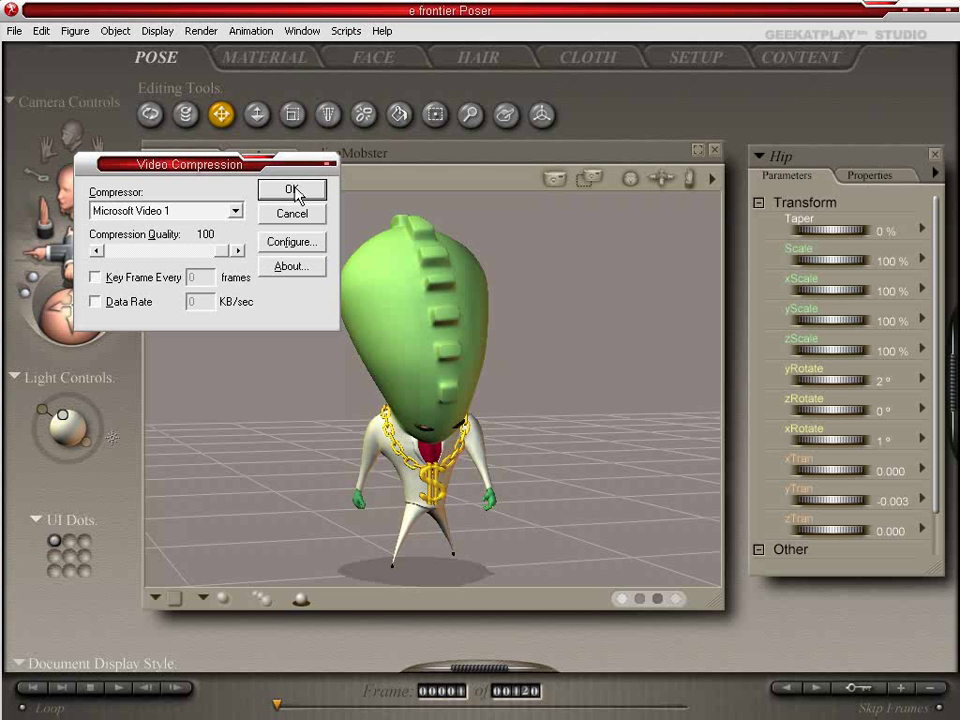
click(235, 211)
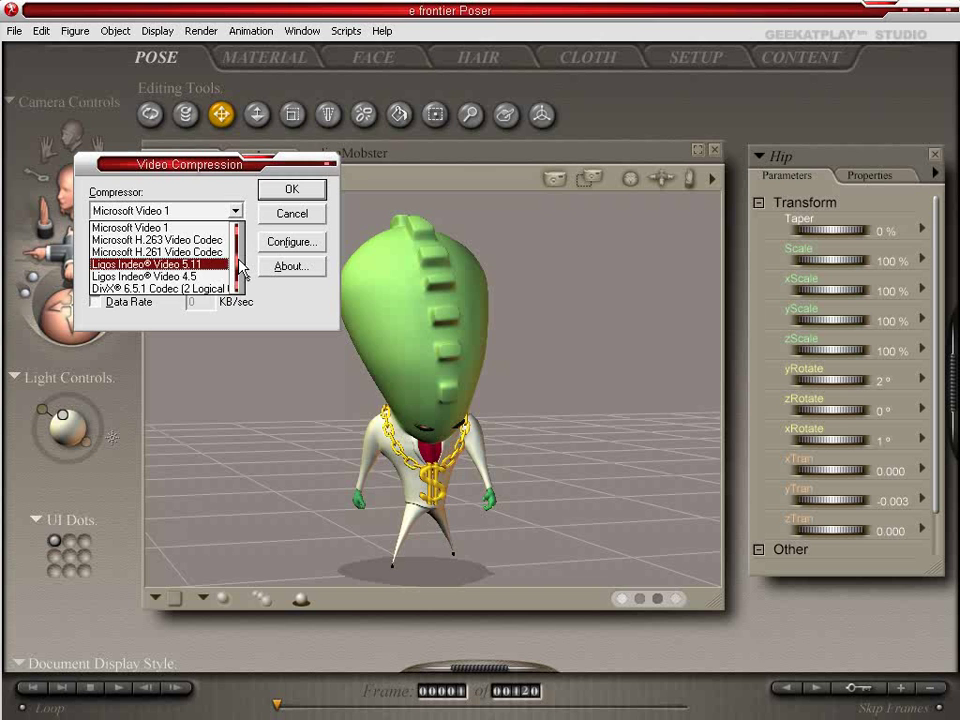
scroll(240, 262, down, 1)
scroll(242, 270, up, 1)
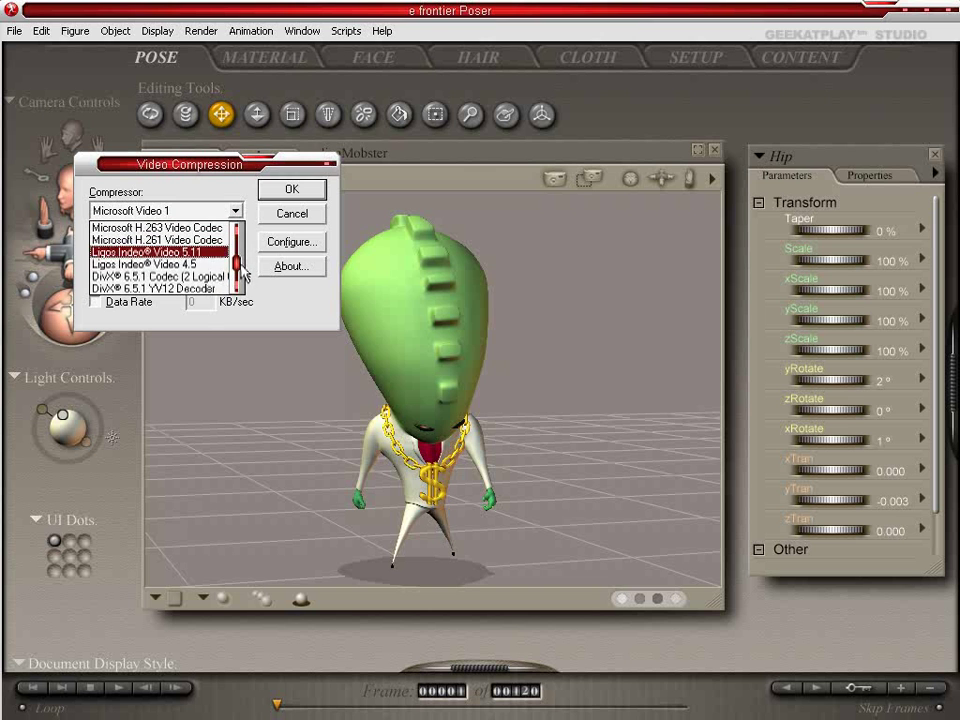
drag(242, 270, 243, 247)
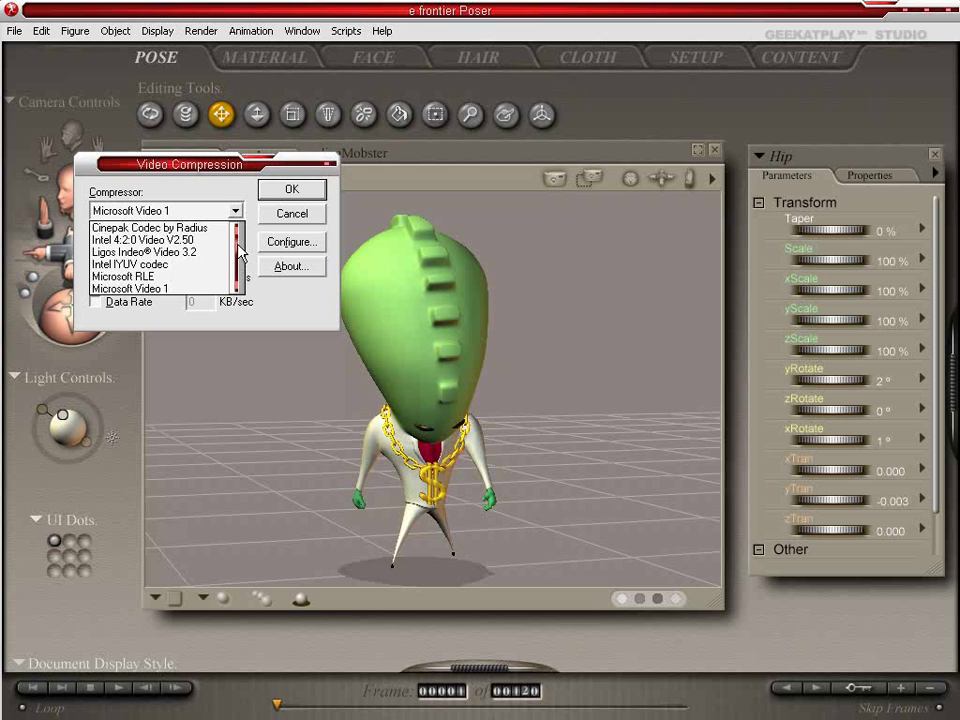
scroll(241, 196, down, 1)
click(240, 192)
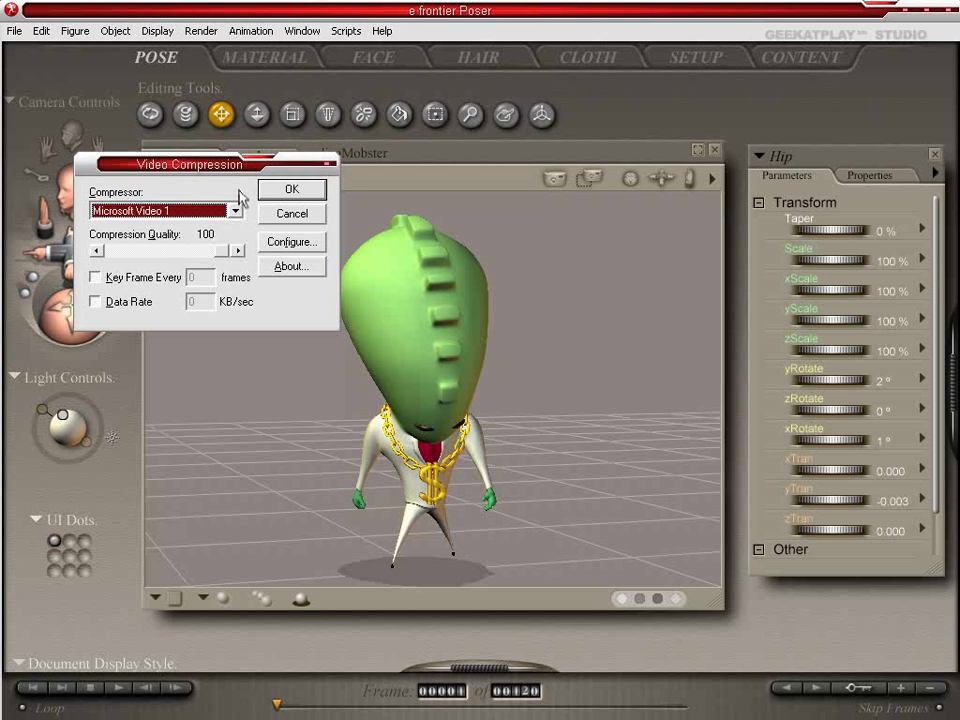
click(283, 193)
click(236, 211)
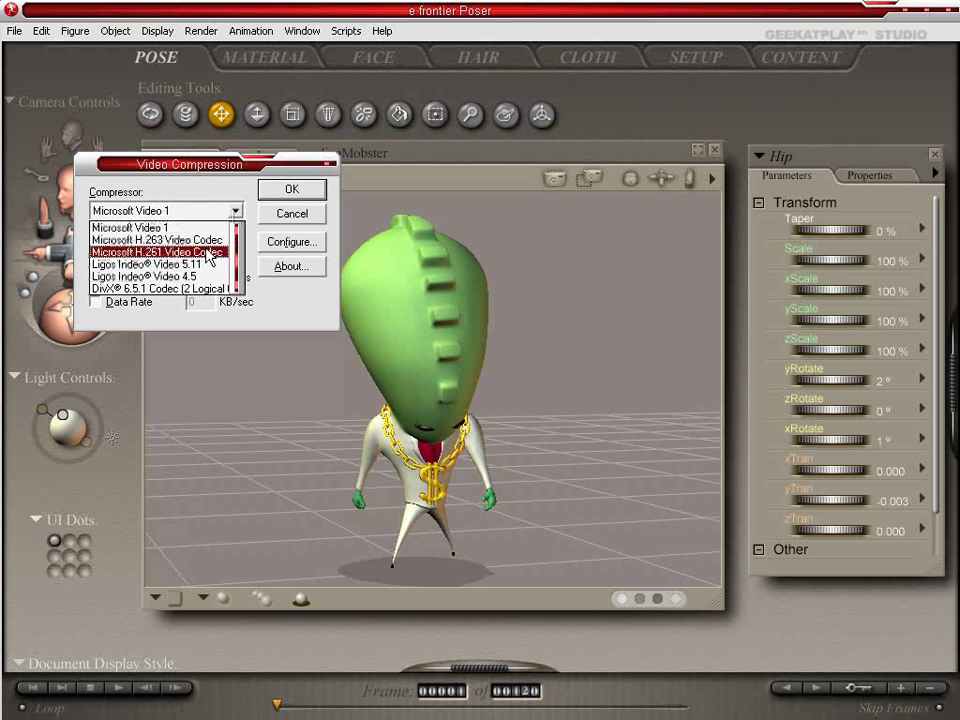
click(224, 197)
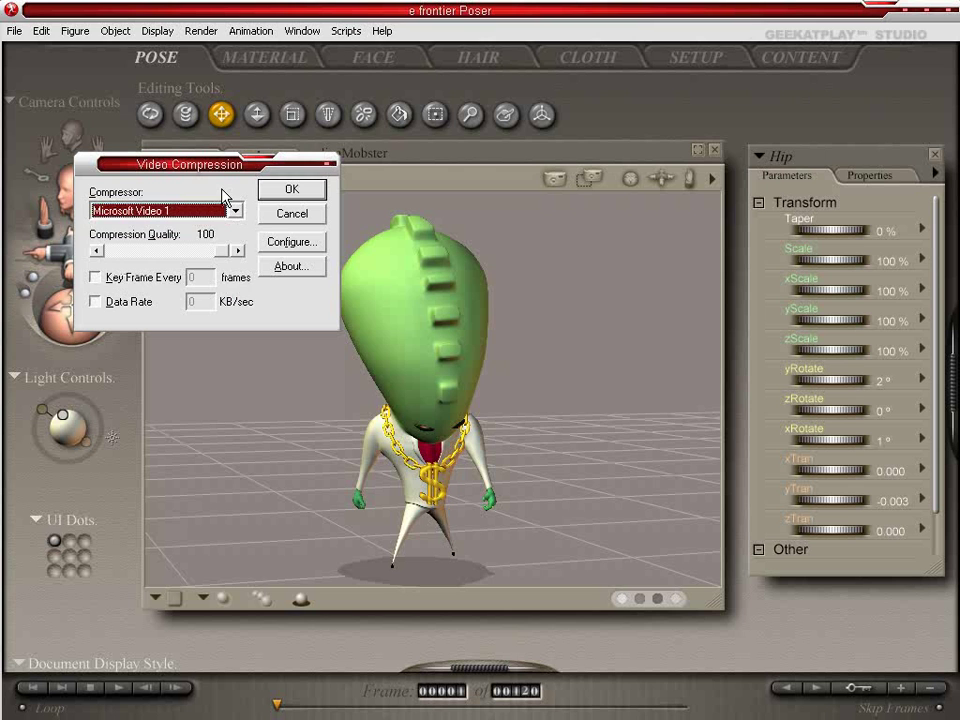
- Accept the compression settings so the 60-frame alienMobster.avi movie is written
click(286, 191)
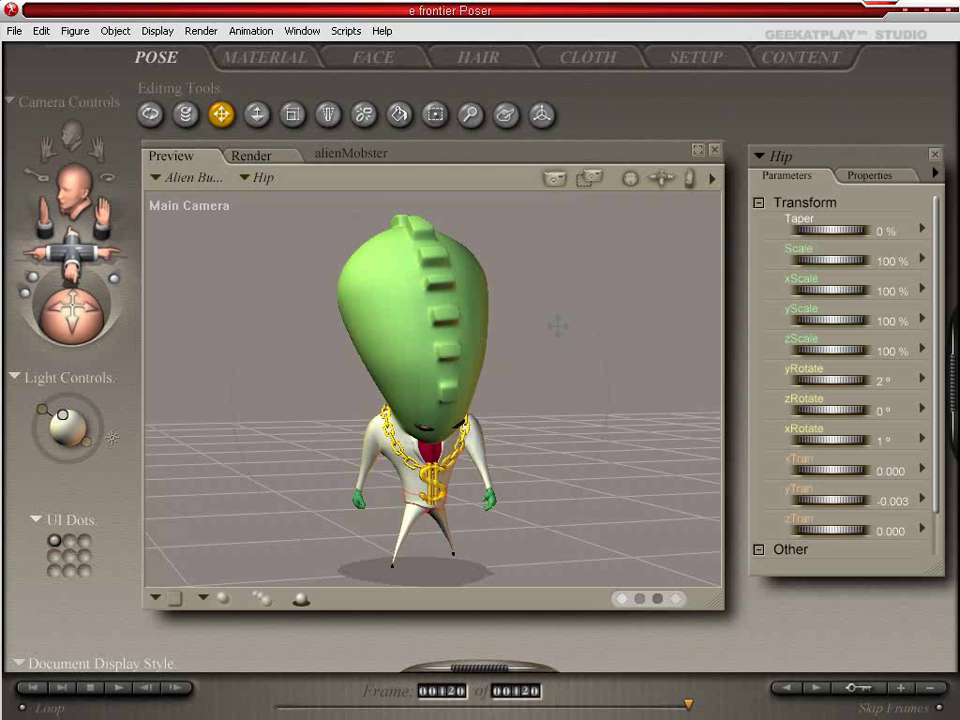
- Save the scene with Save As, appending Walk to make alienMobsterWalk.pz3
click(15, 31)
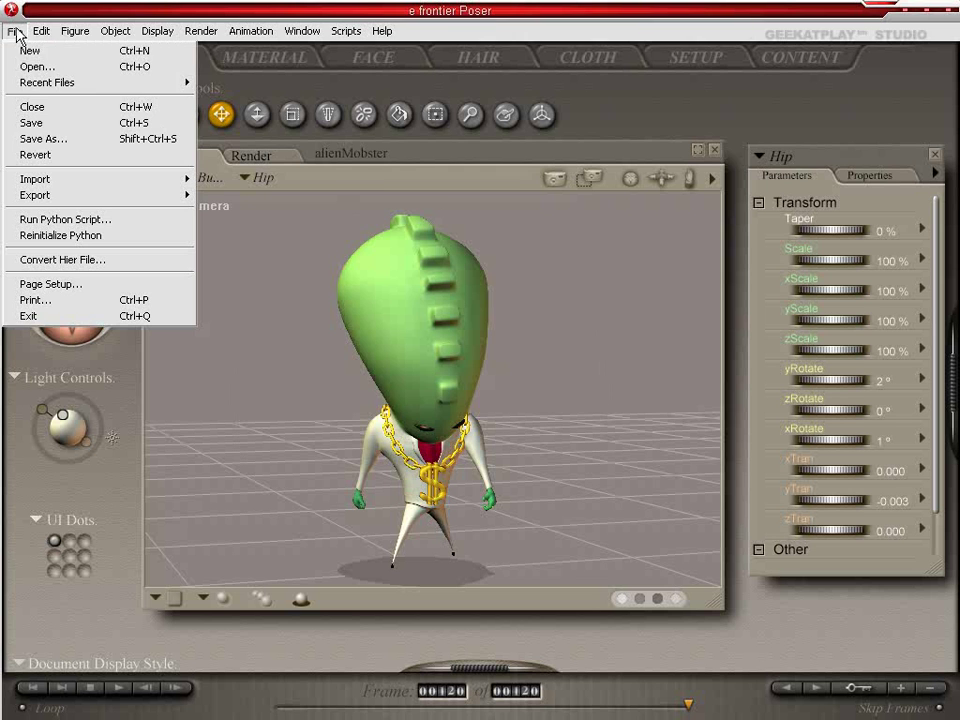
click(52, 140)
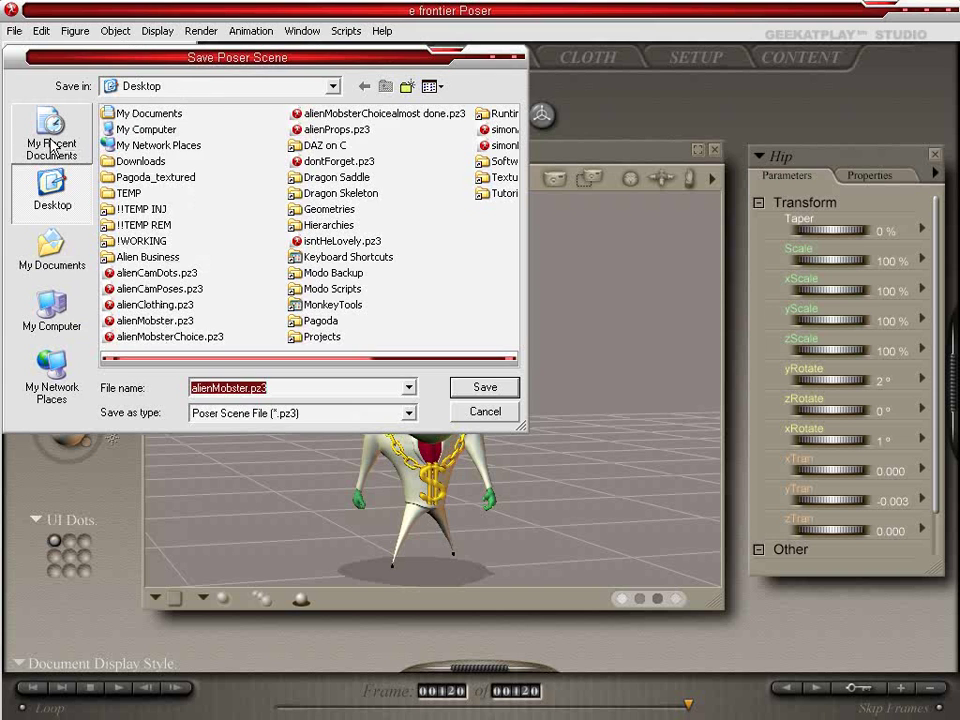
click(250, 396)
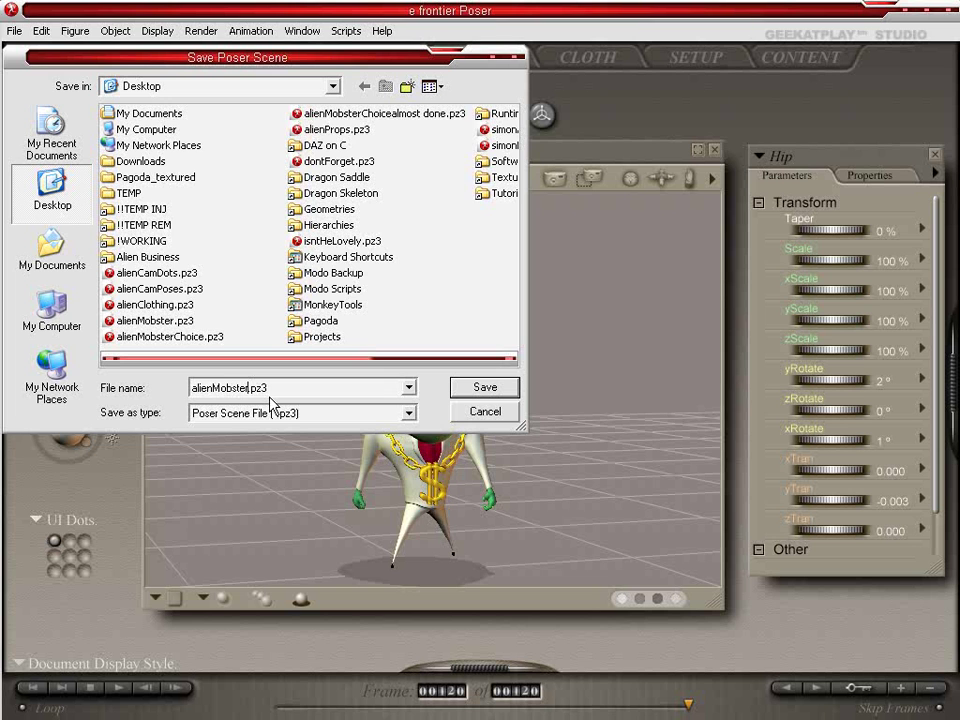
text(Walk)
key(Return)
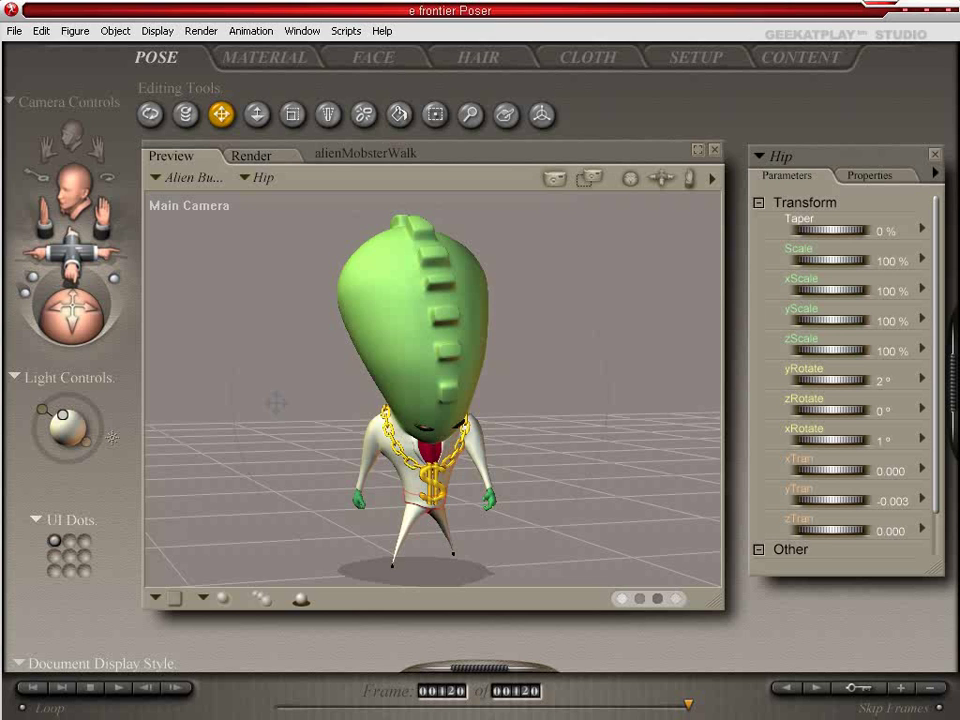